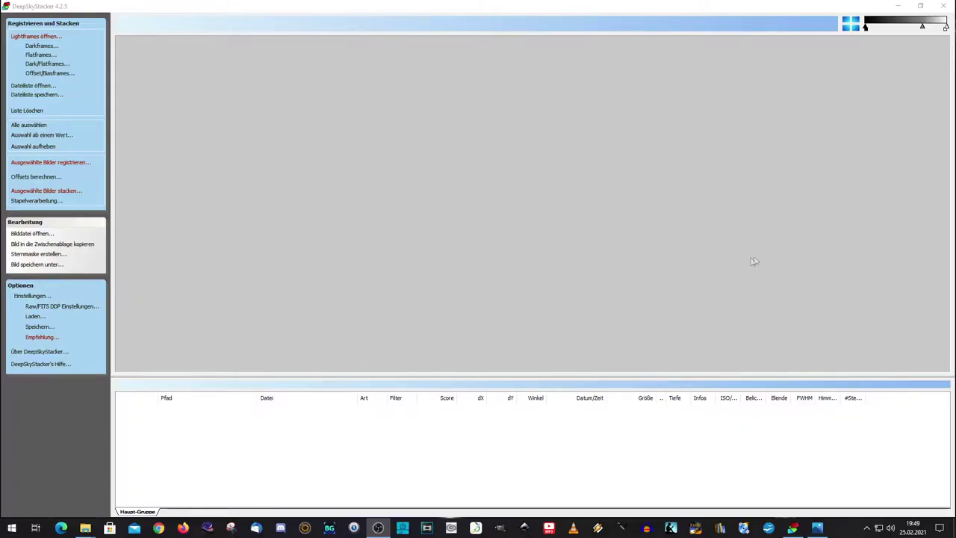
Step: Load every RAW file from the lights folder, from IMG_0927.CR2 onward, as light frames
click(31, 38)
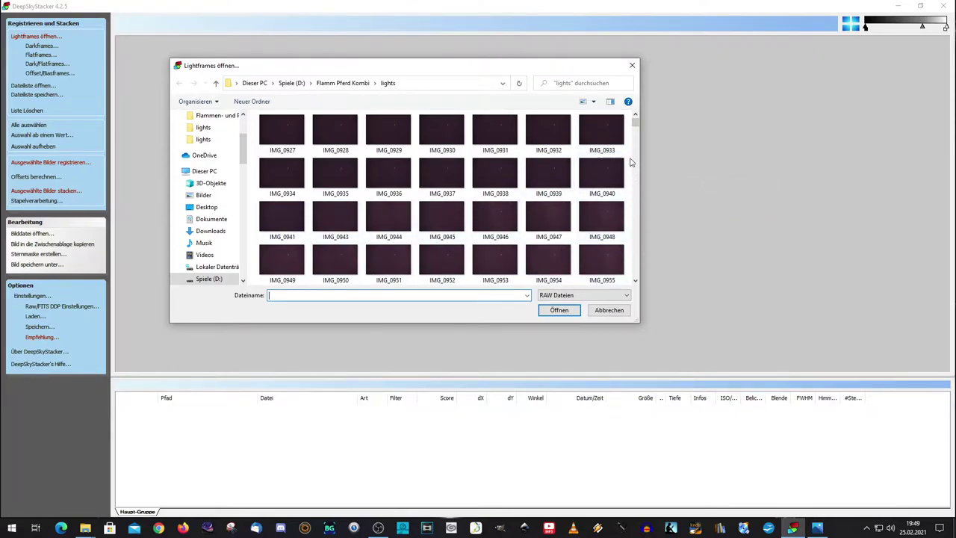
drag(252, 121, 620, 320)
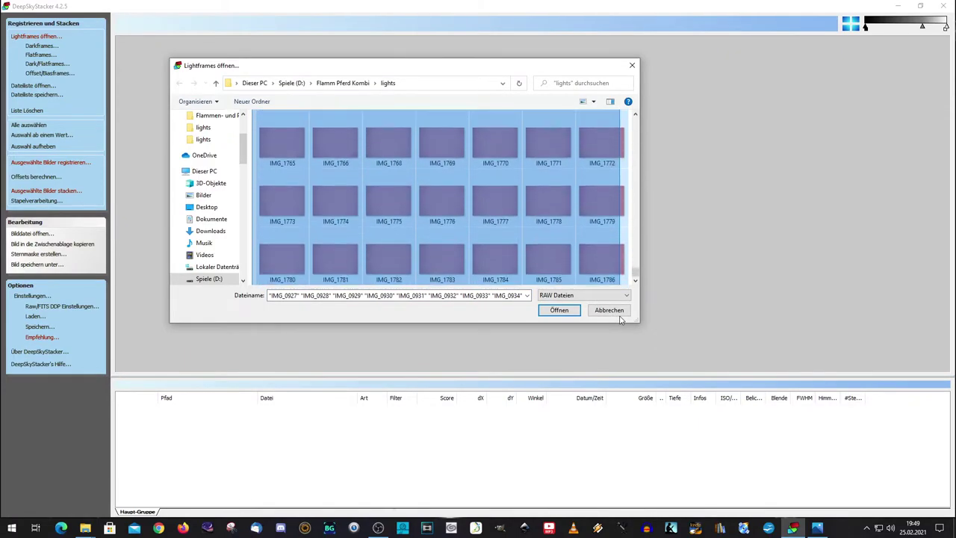
drag(620, 319, 620, 319)
click(559, 310)
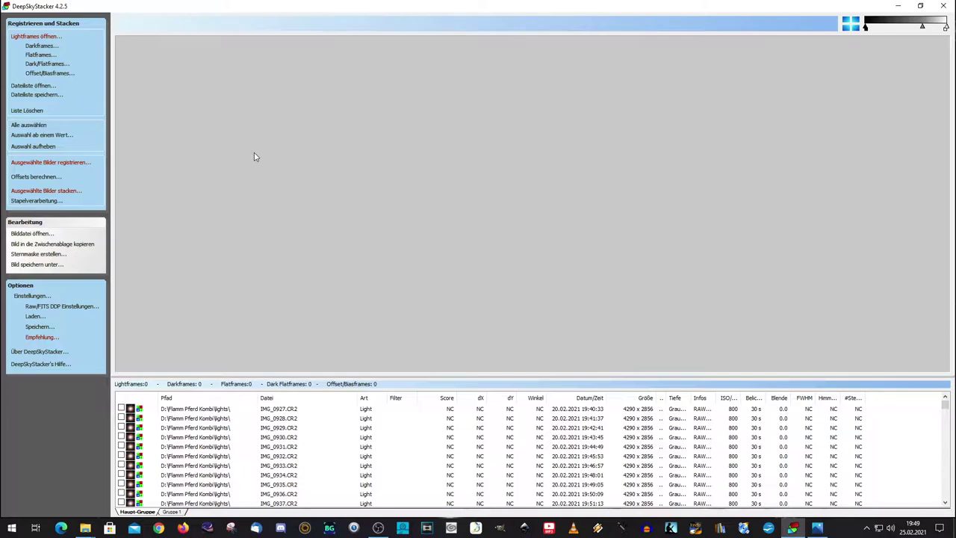
Step: Add all files from the darks folder as dark frames
click(43, 47)
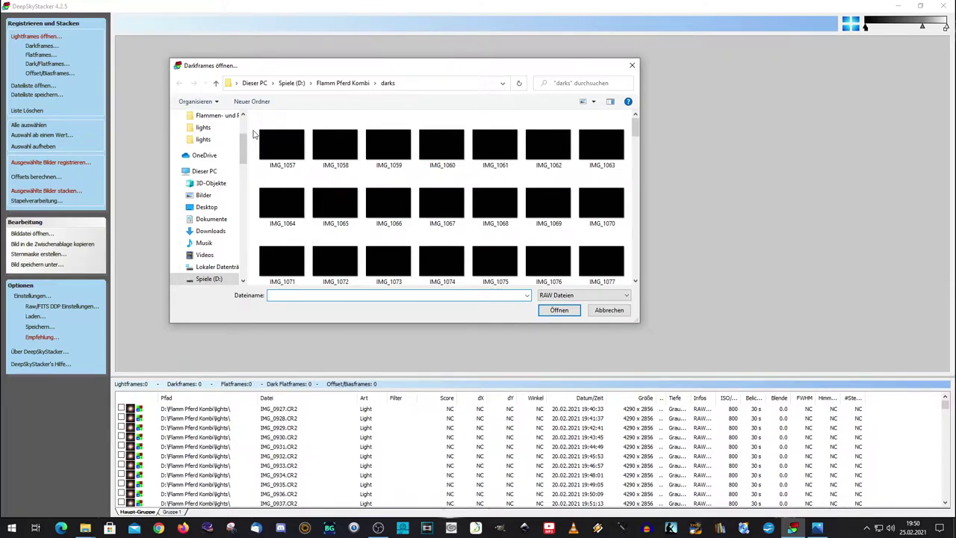
drag(254, 132, 630, 303)
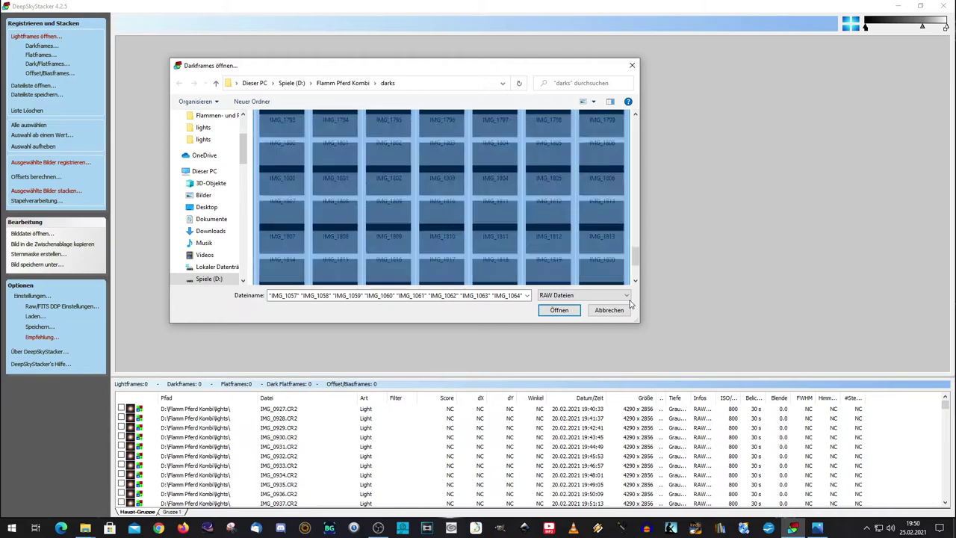
click(559, 310)
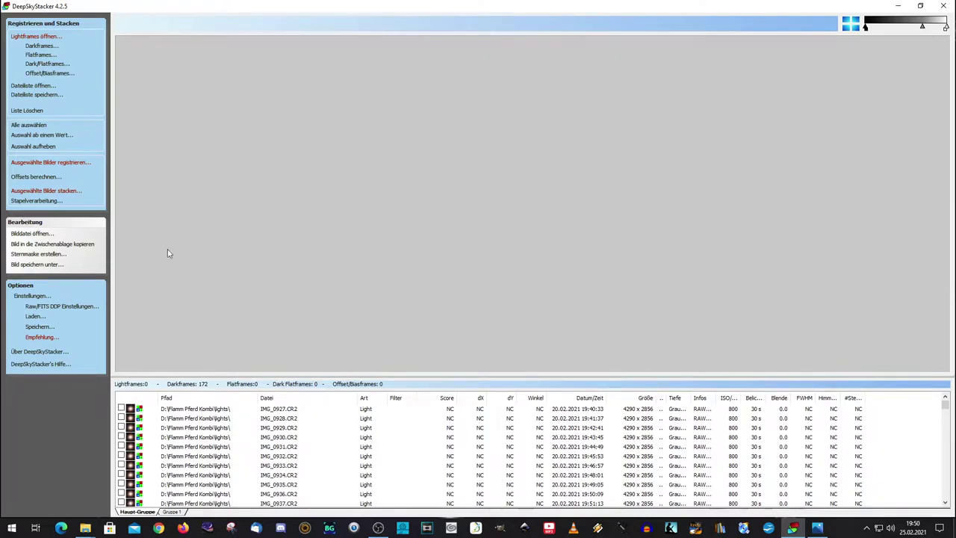
Step: Add all files from the flats folder as flat frames
click(37, 56)
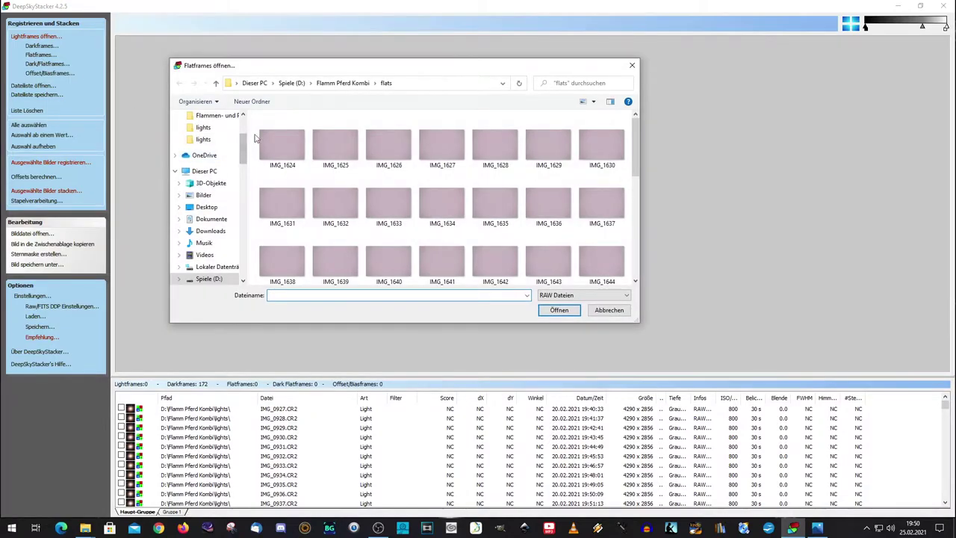
drag(266, 138, 614, 276)
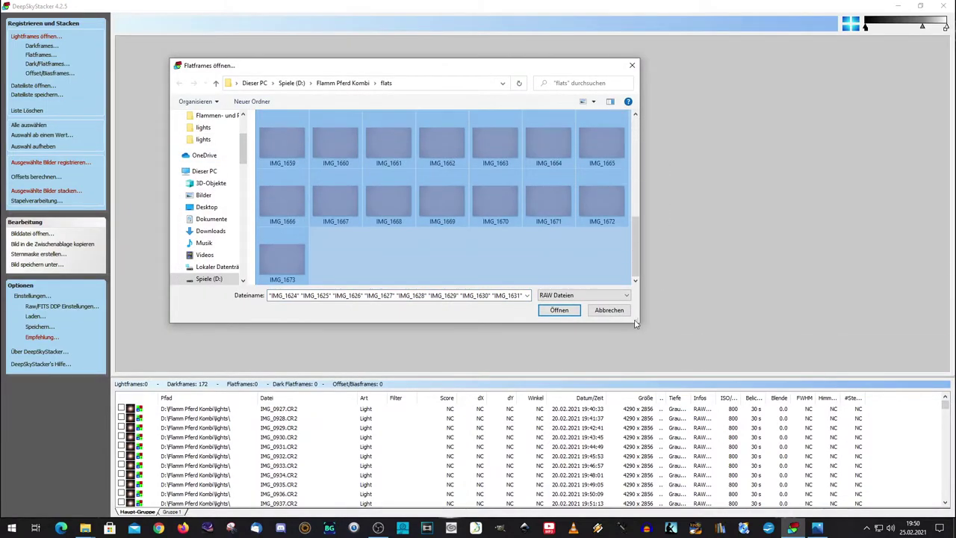
click(558, 311)
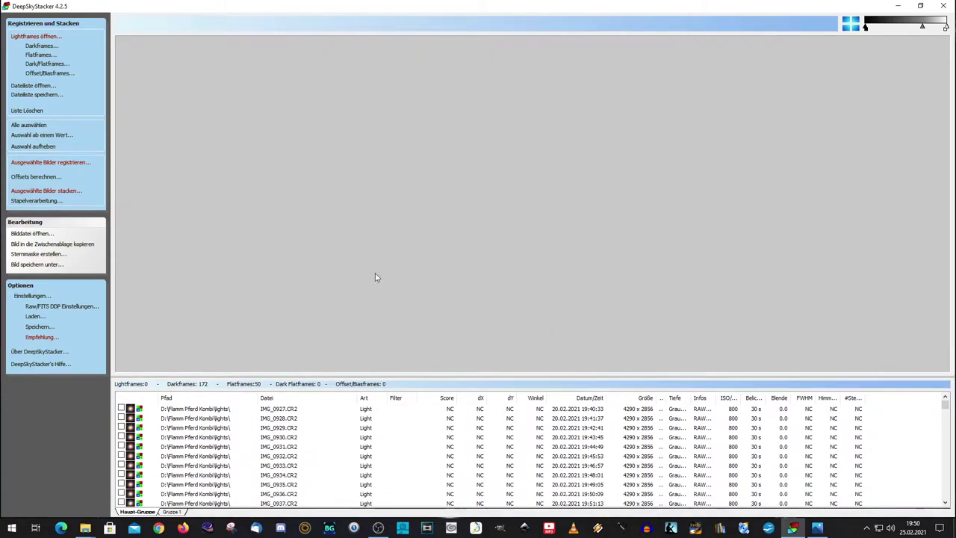
Step: Add all files from the bias folder as offset/bias frames
click(59, 75)
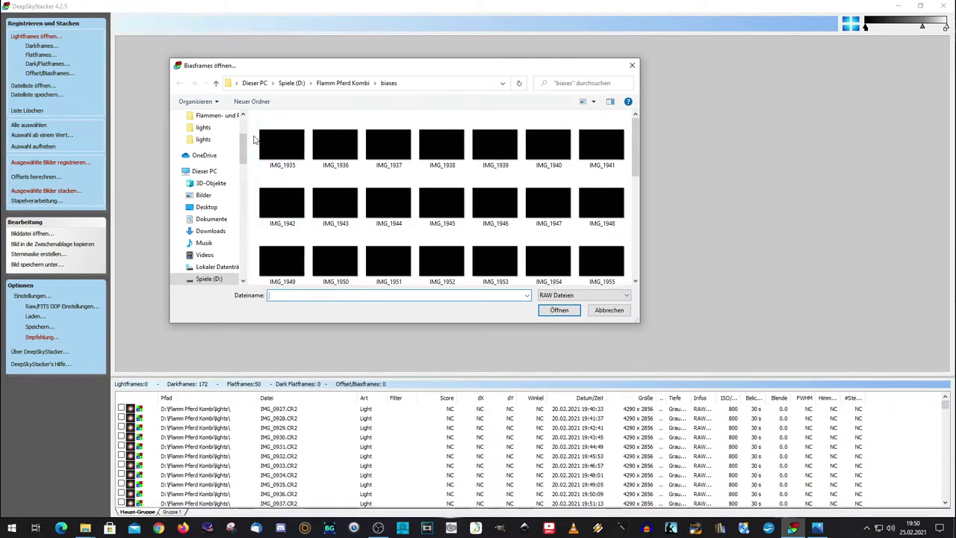
drag(257, 145, 616, 278)
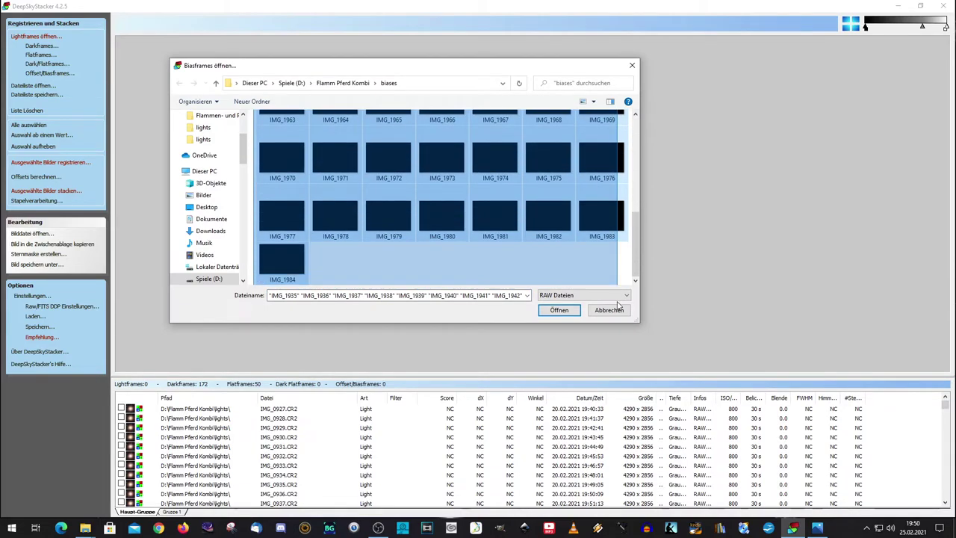
drag(617, 278, 613, 284)
click(559, 310)
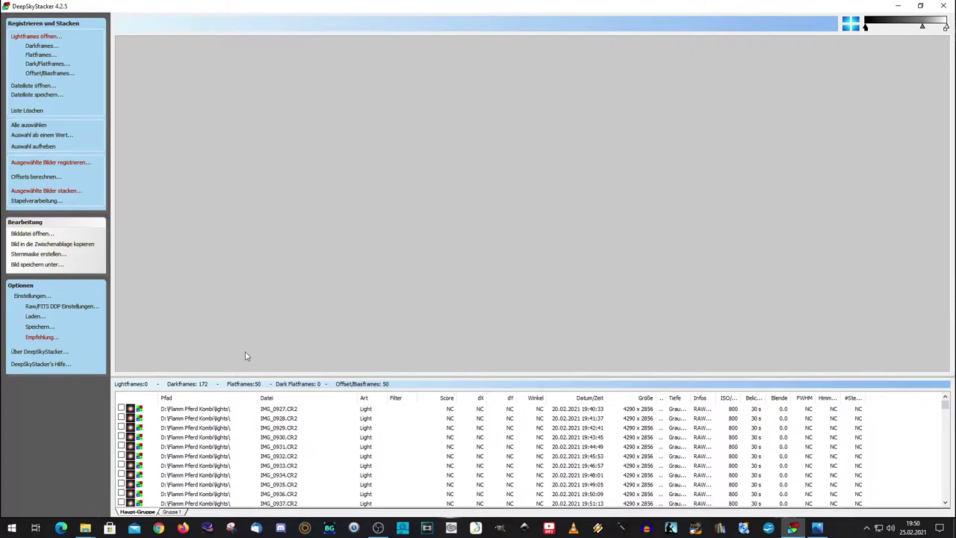
Step: Check all 385 light frames with Alle auswählen and open the registration settings
click(29, 125)
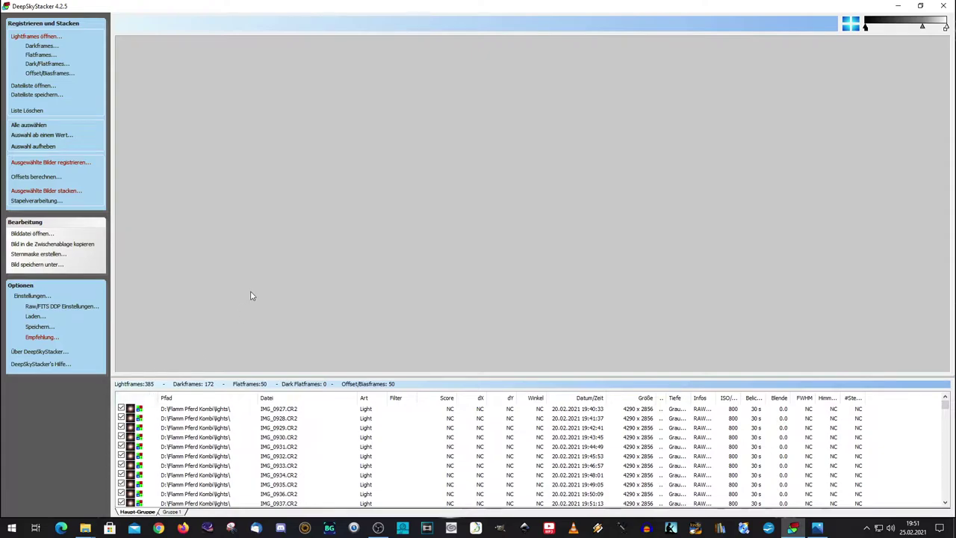
click(77, 163)
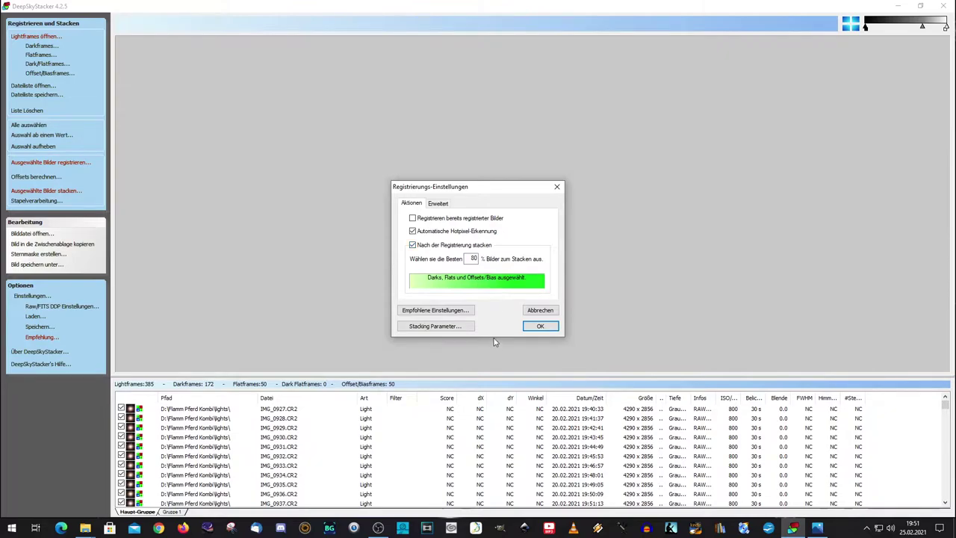
Step: Compute the star count at the 17% threshold (111 stars) and open Stacking Parameter
click(436, 203)
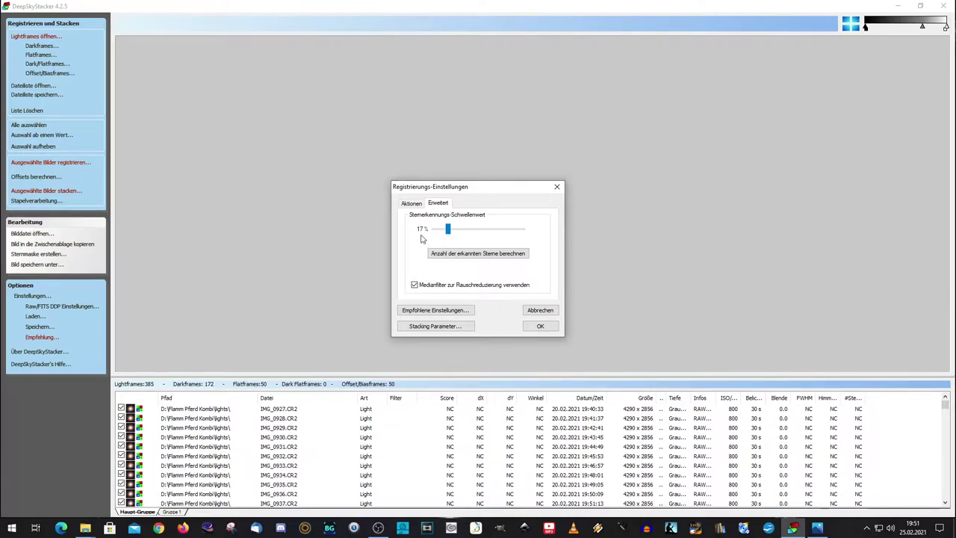
click(463, 254)
click(435, 328)
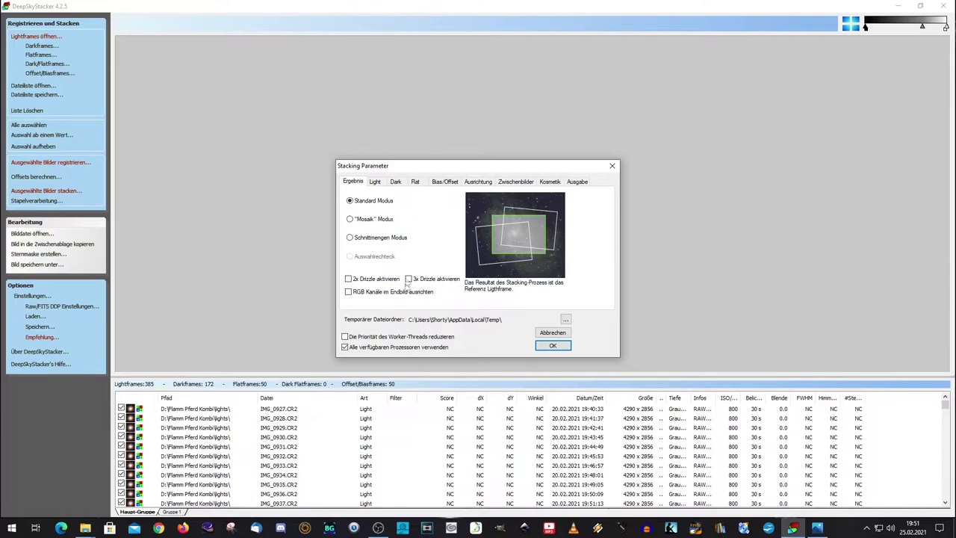
Step: Review the Light, Dark, Flat, Bias, Kosmetik and Ausgabe pages, then cancel without changes
click(377, 183)
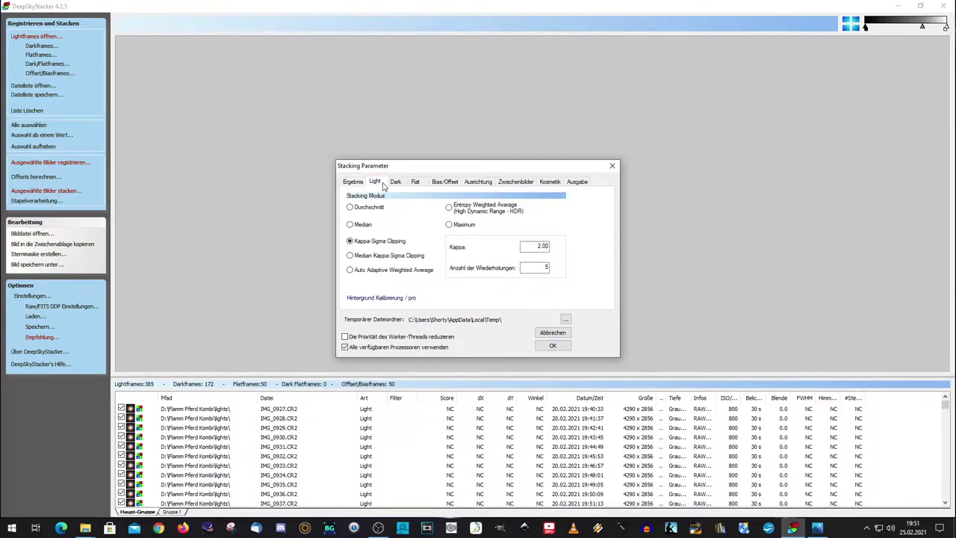
click(396, 183)
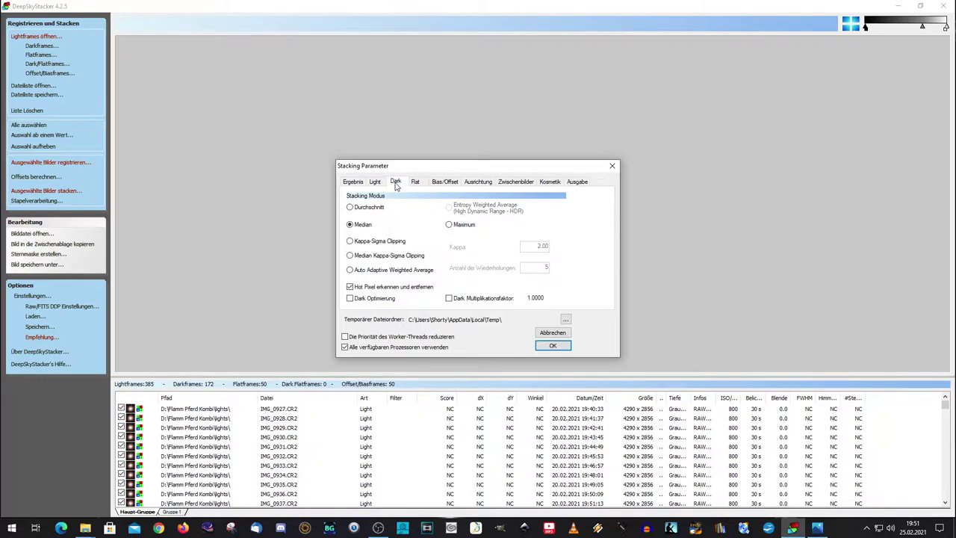
click(417, 185)
click(445, 184)
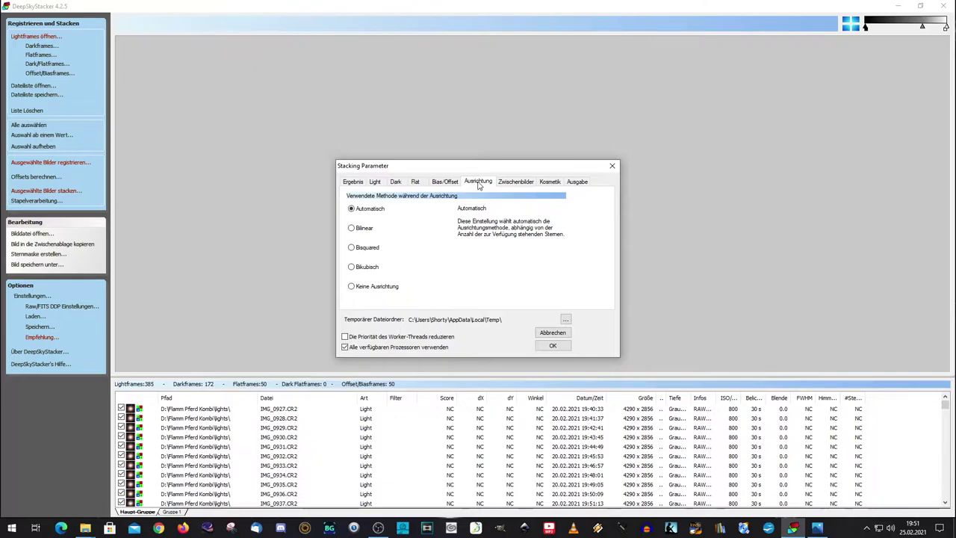
click(513, 183)
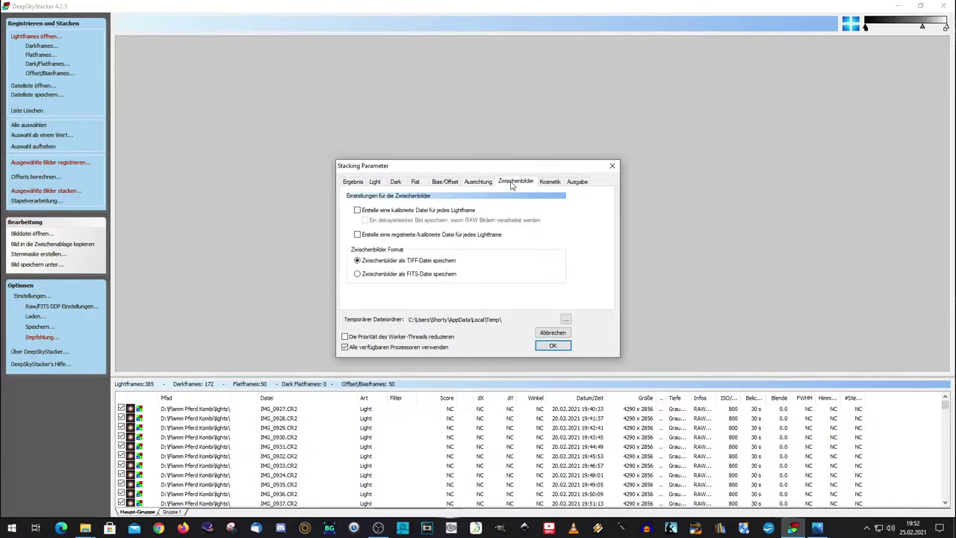
click(547, 183)
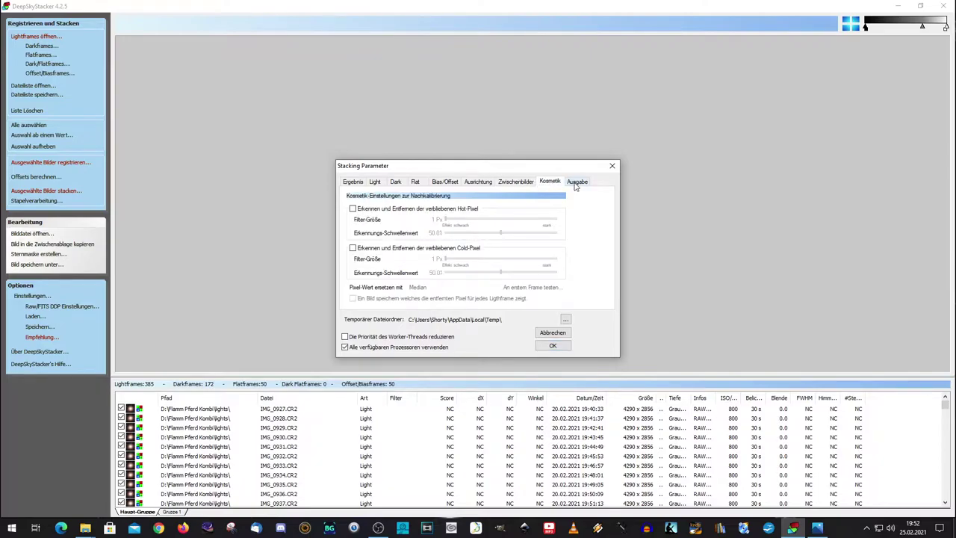
click(576, 183)
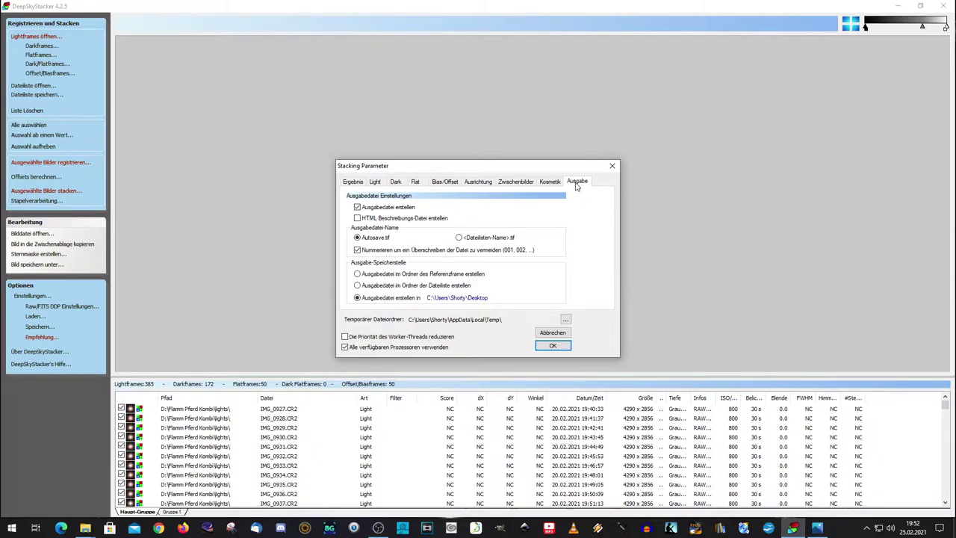
click(353, 186)
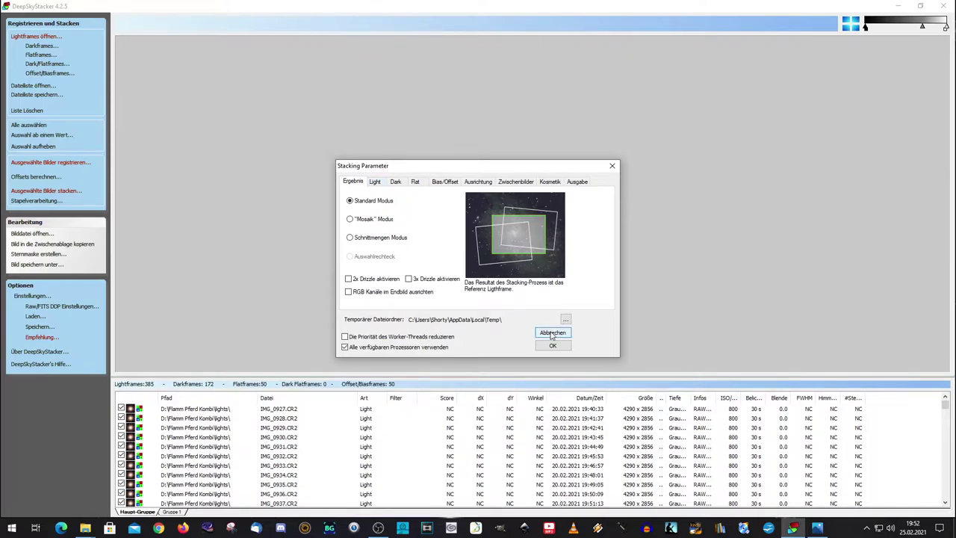
click(552, 334)
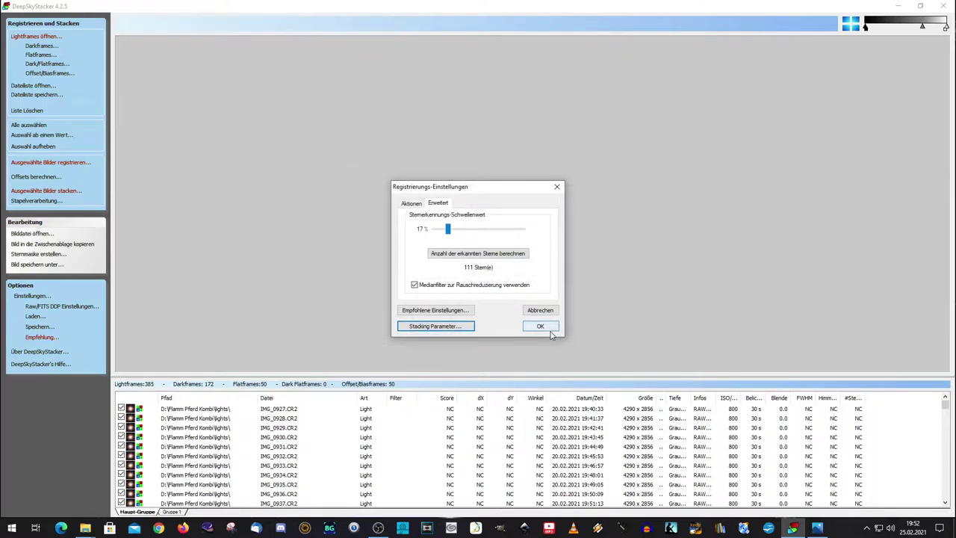
Step: Browse the recommended settings without applying any, then return to the registration settings
click(437, 318)
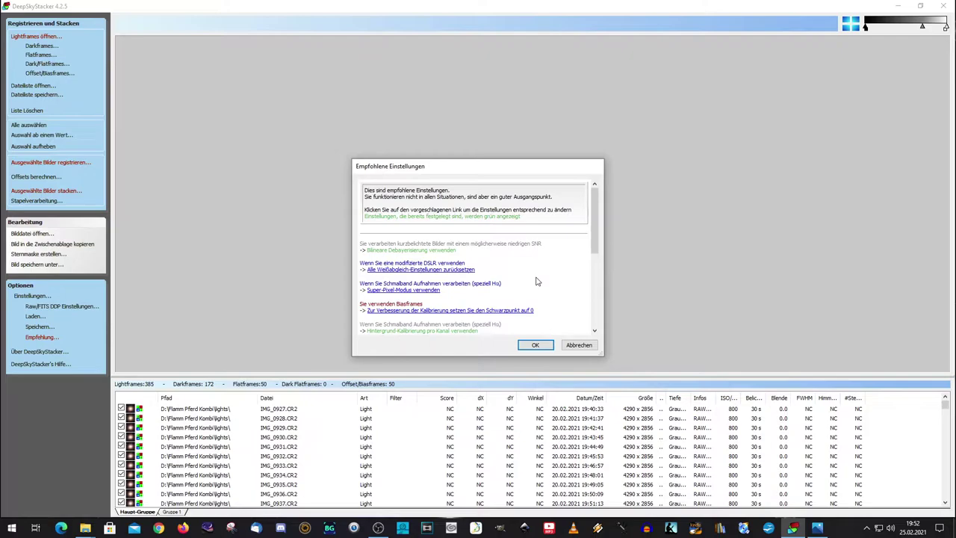
drag(595, 226, 597, 309)
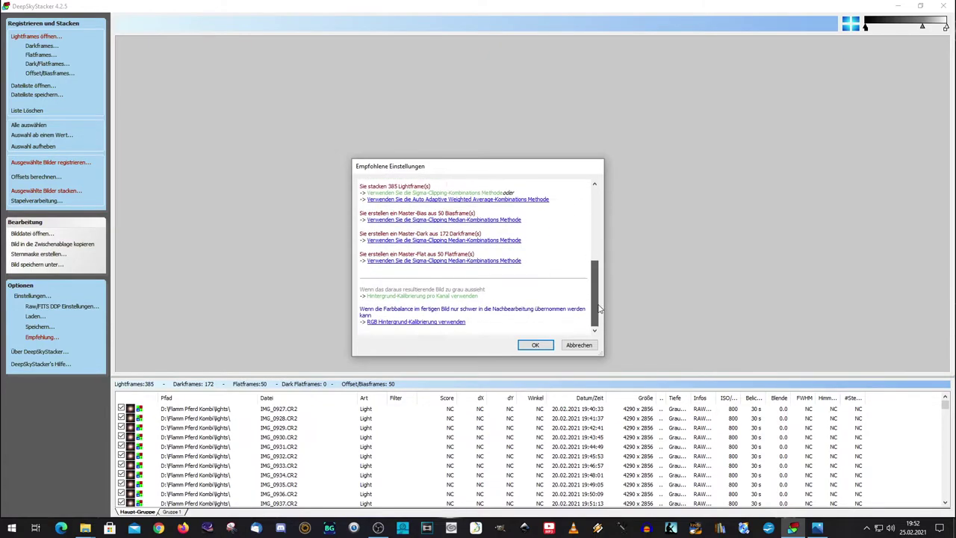
scroll(597, 314, up, 5)
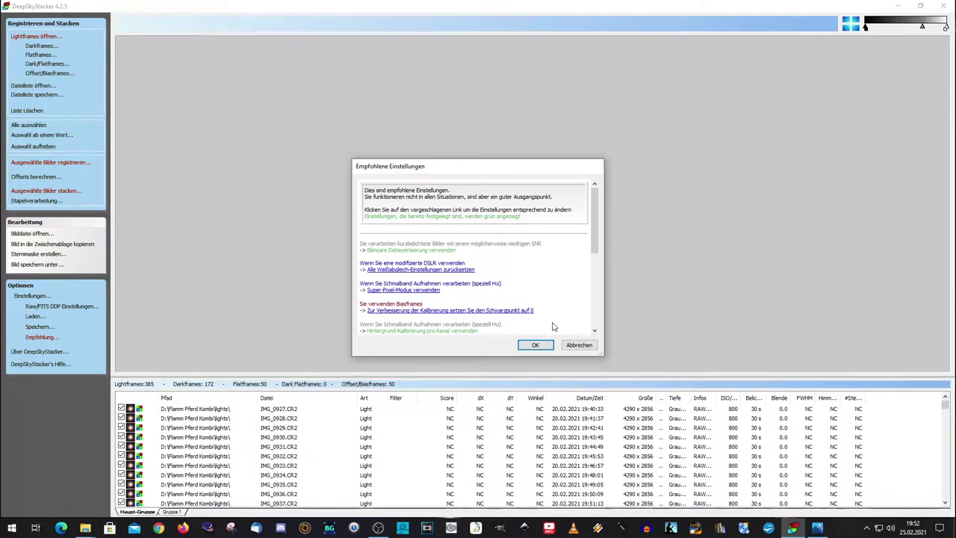
drag(595, 237, 595, 299)
click(575, 345)
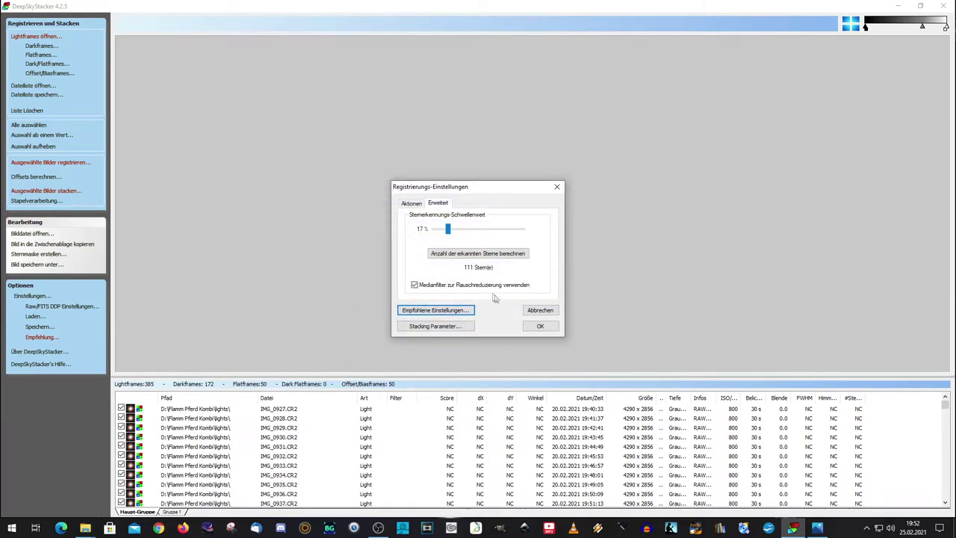
click(410, 205)
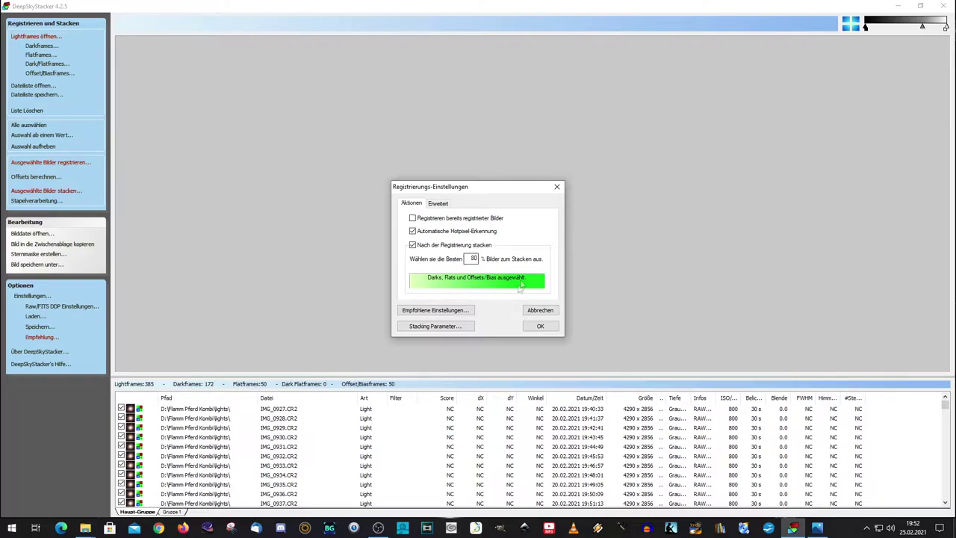
Step: Change the best-images selection from 80% to 90% and start the stacking run
double_click(470, 258)
text(90)
click(540, 327)
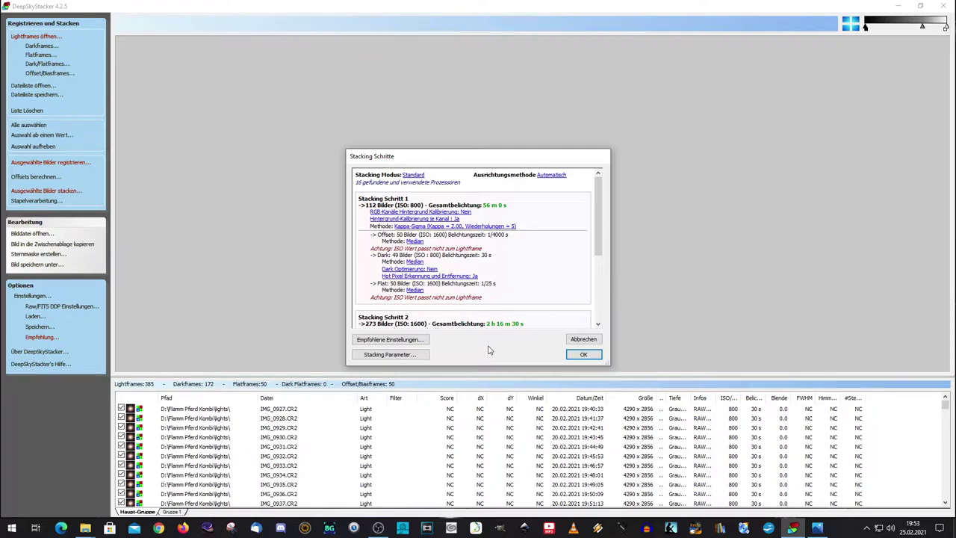
mouse_move(601, 236)
mouse_down()
mouse_move(601, 283)
mouse_move(602, 219)
mouse_up()
click(583, 354)
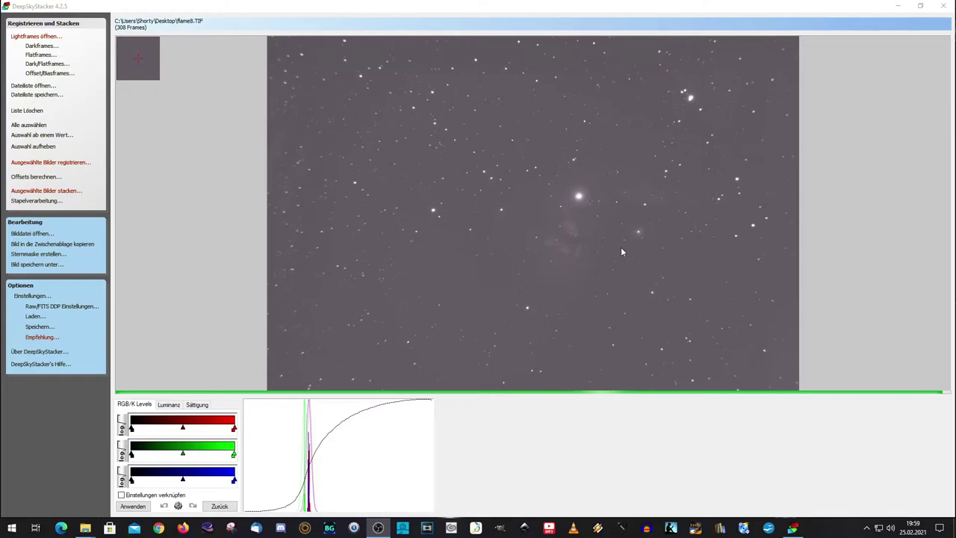
Step: Save the stacked image as flame9.TIF, then launch GIMP and minimize it
click(28, 265)
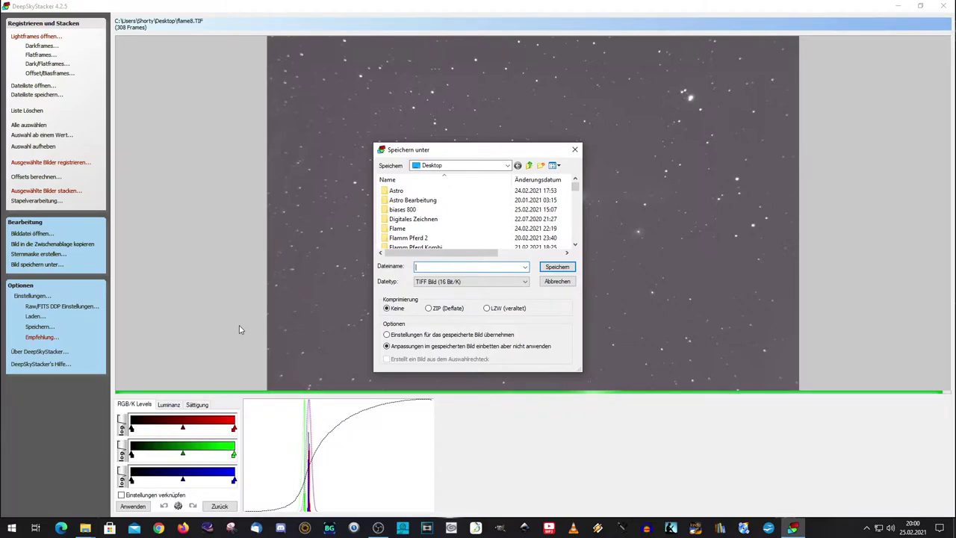
text(f)
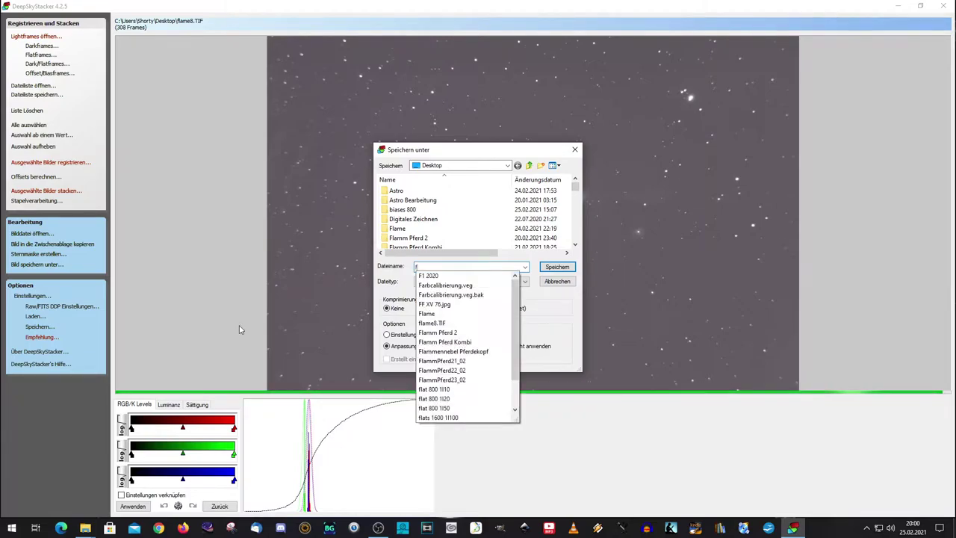
text(lame)
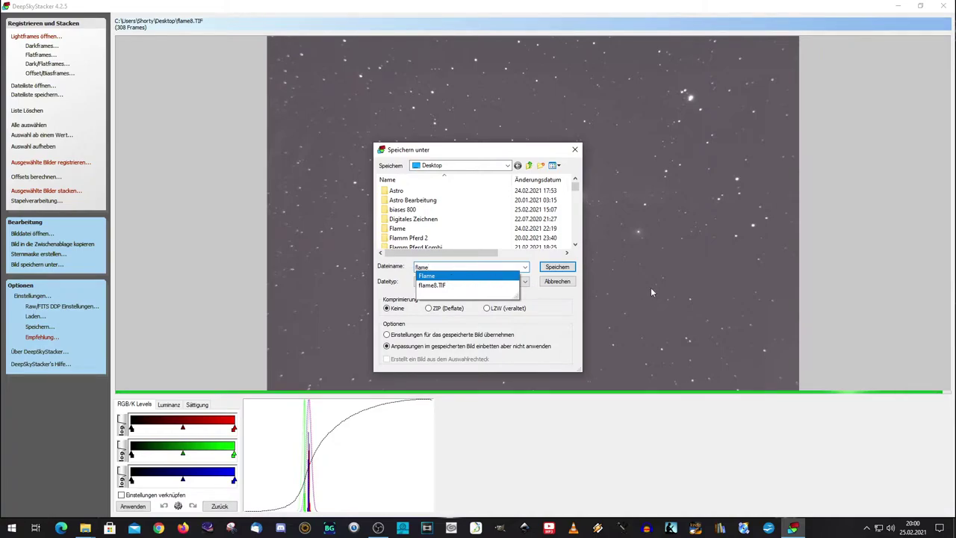
text(8)
click(550, 268)
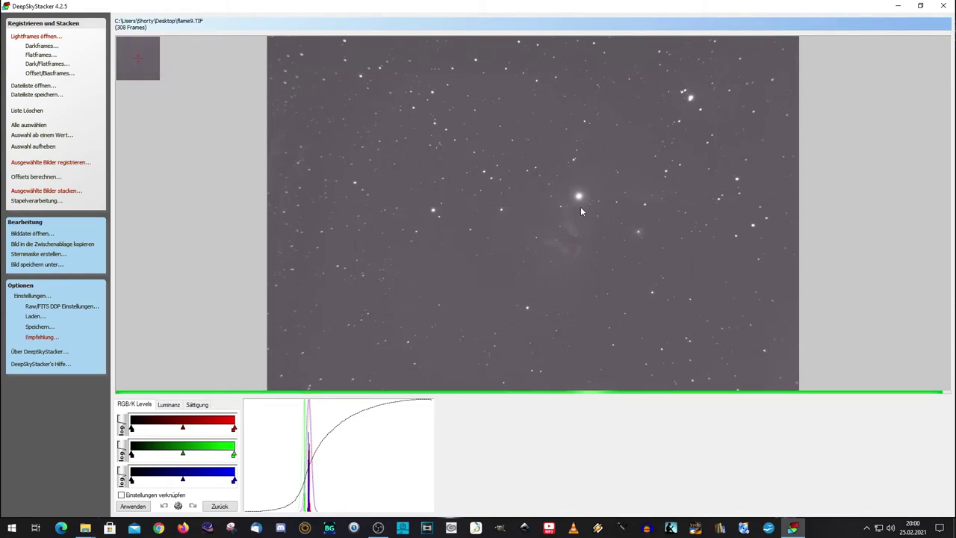
click(497, 530)
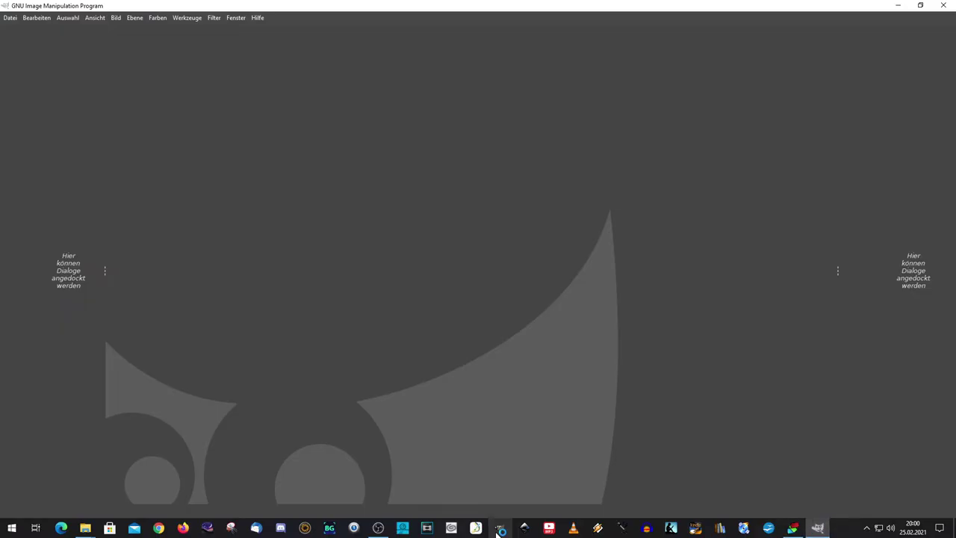
click(898, 6)
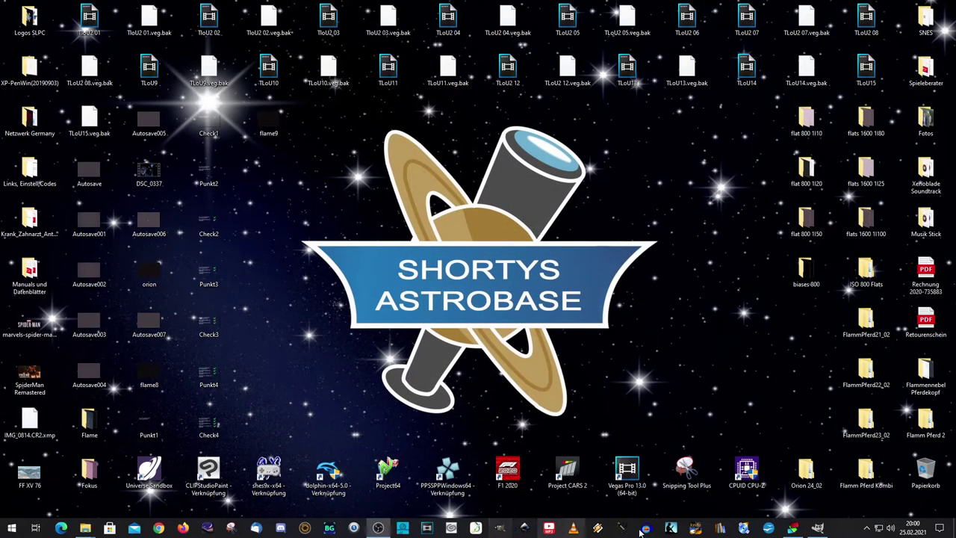
Step: Open flame9.TIF from the Desktop in GIMP as a 16-bit 4290×2856 image
click(817, 528)
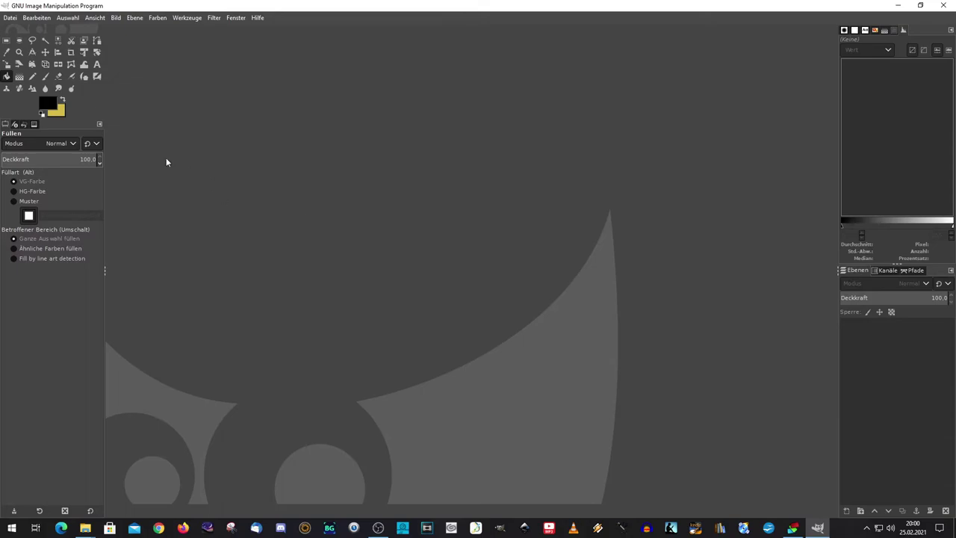
click(9, 17)
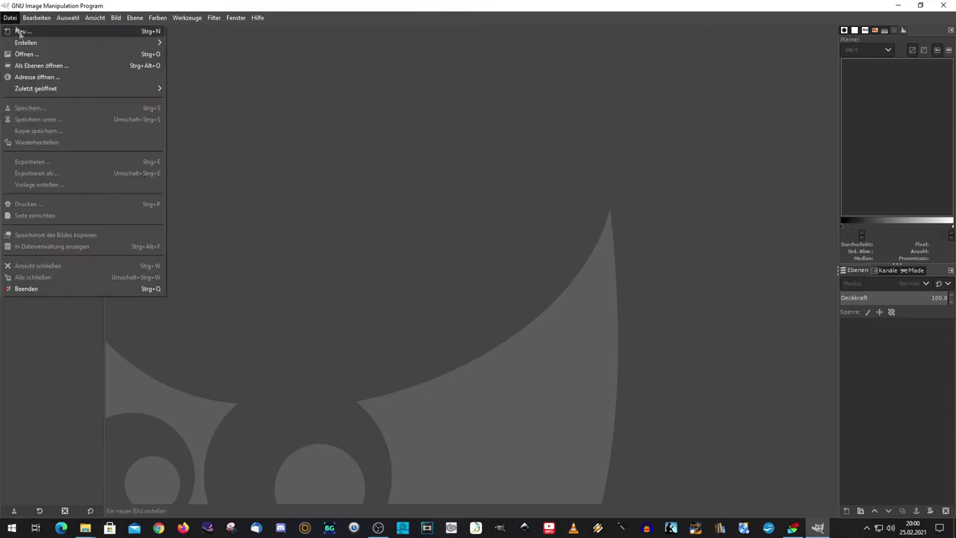
click(46, 57)
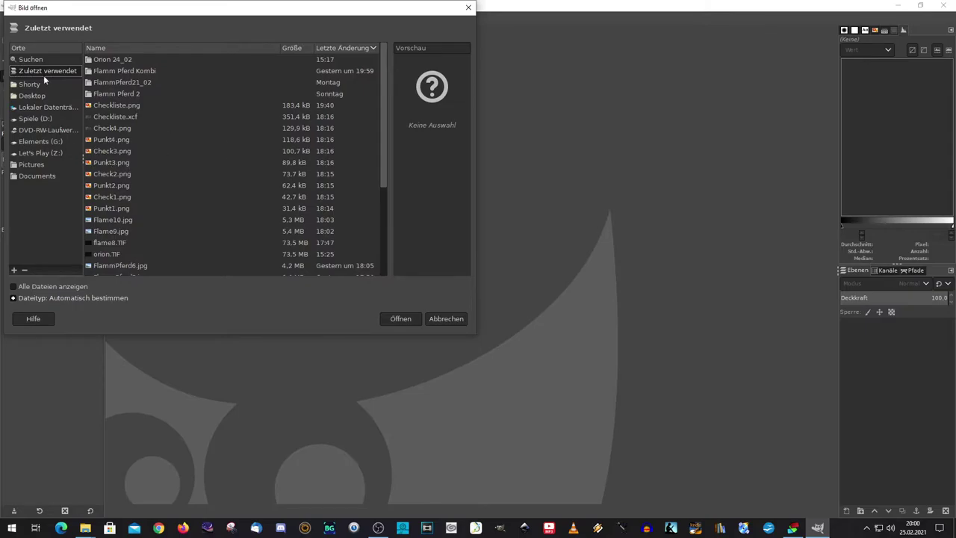
click(32, 97)
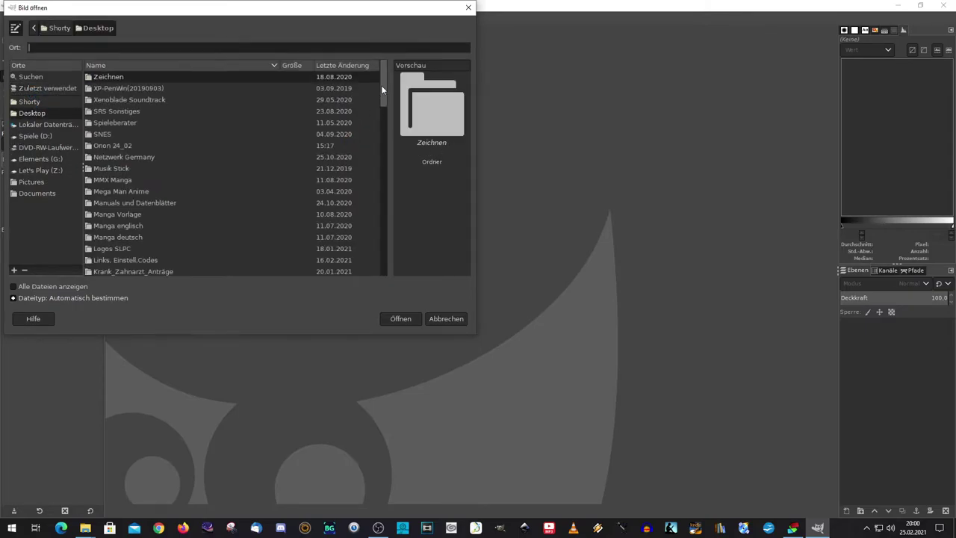
mouse_move(381, 85)
mouse_down()
mouse_move(378, 263)
mouse_move(376, 238)
mouse_up()
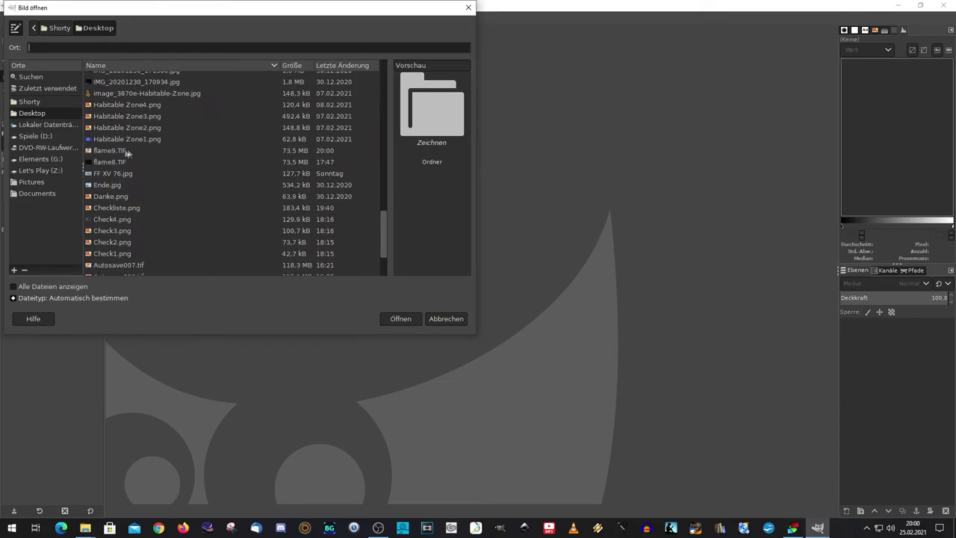
click(127, 151)
click(399, 319)
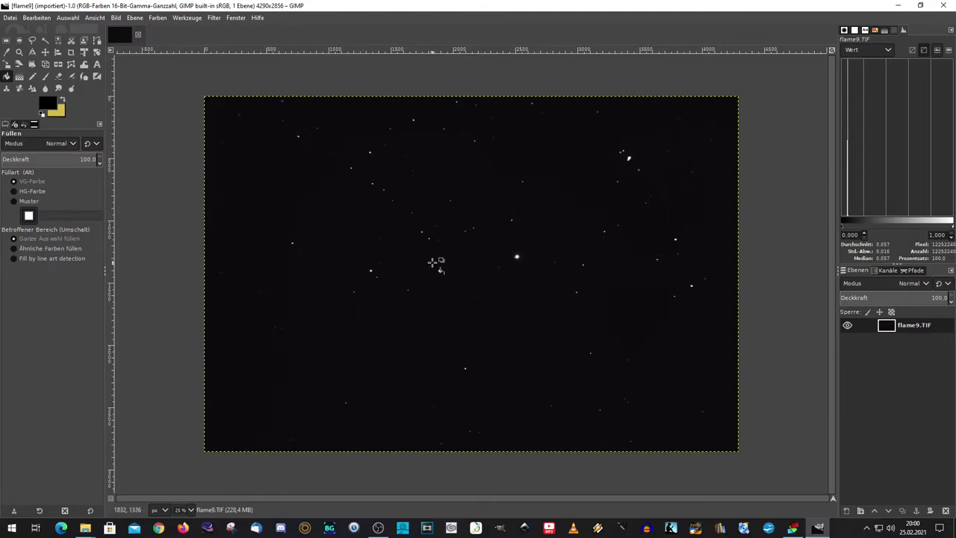
key(m)
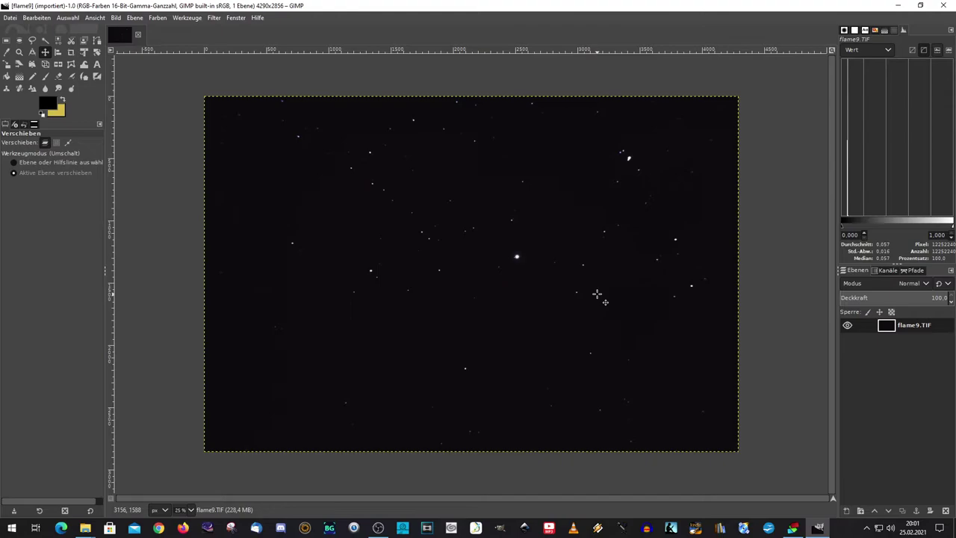
Step: Apply Levels on the RGB channel with the midtone gamma raised to 1.54
click(158, 18)
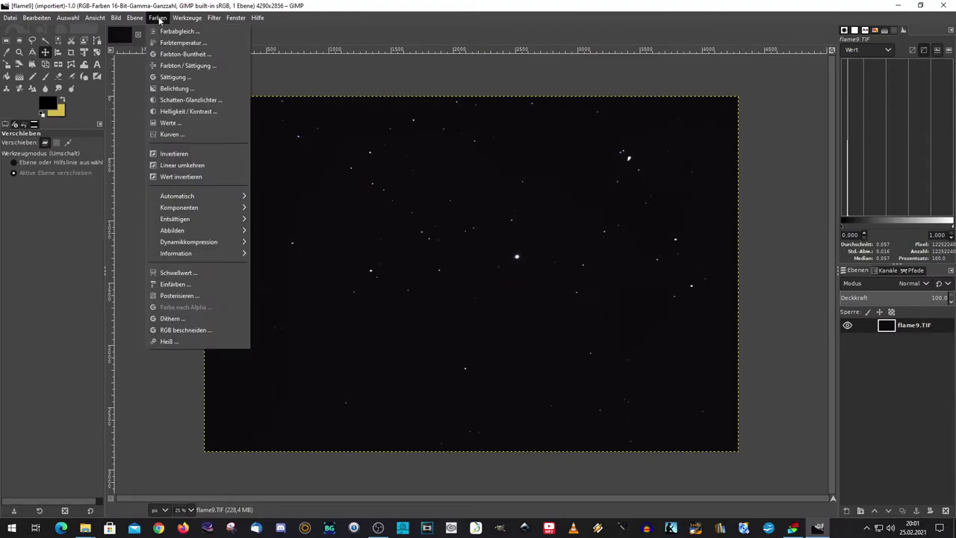
click(171, 122)
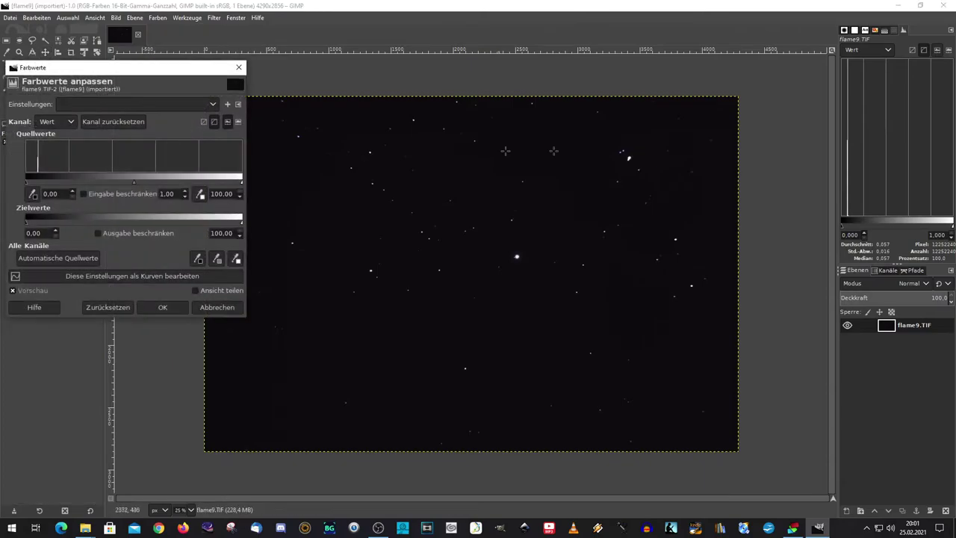
click(864, 54)
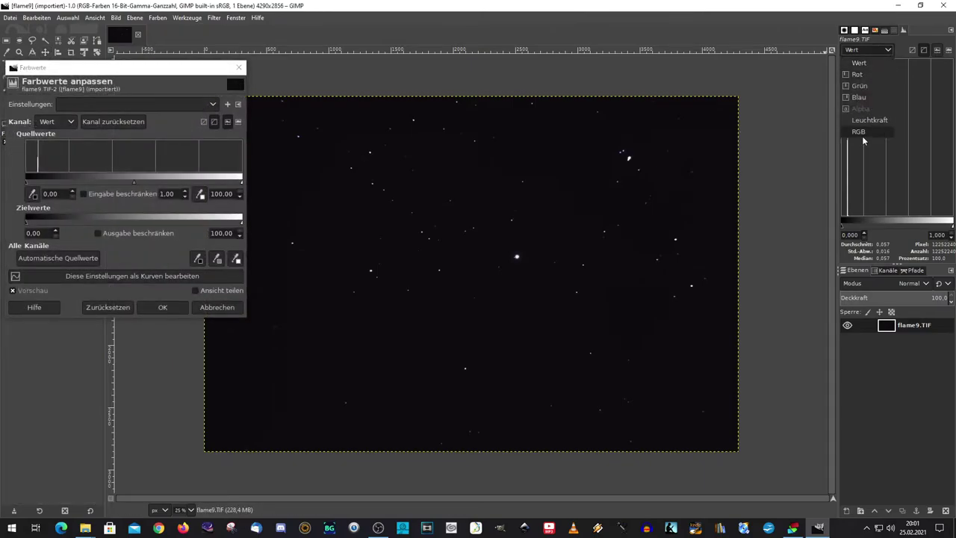
click(860, 132)
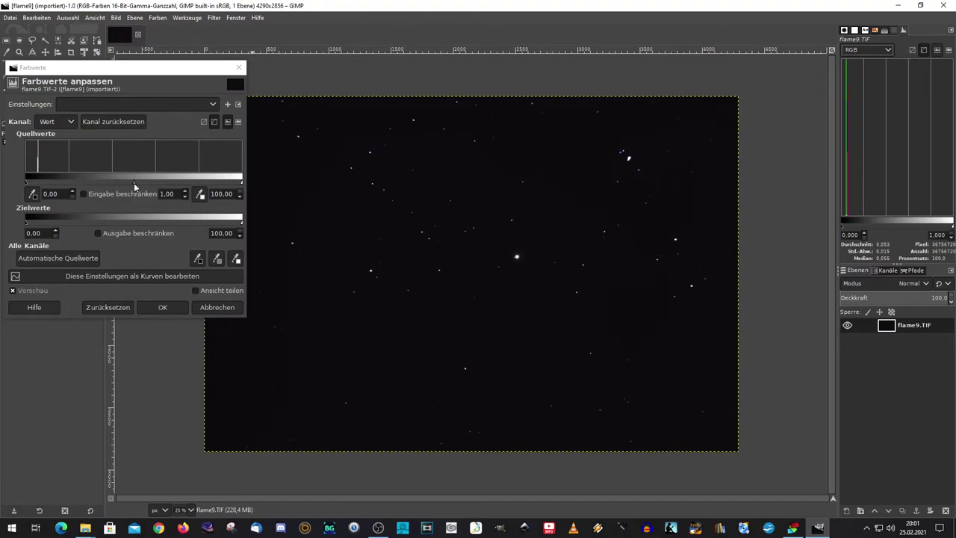
drag(134, 183, 116, 183)
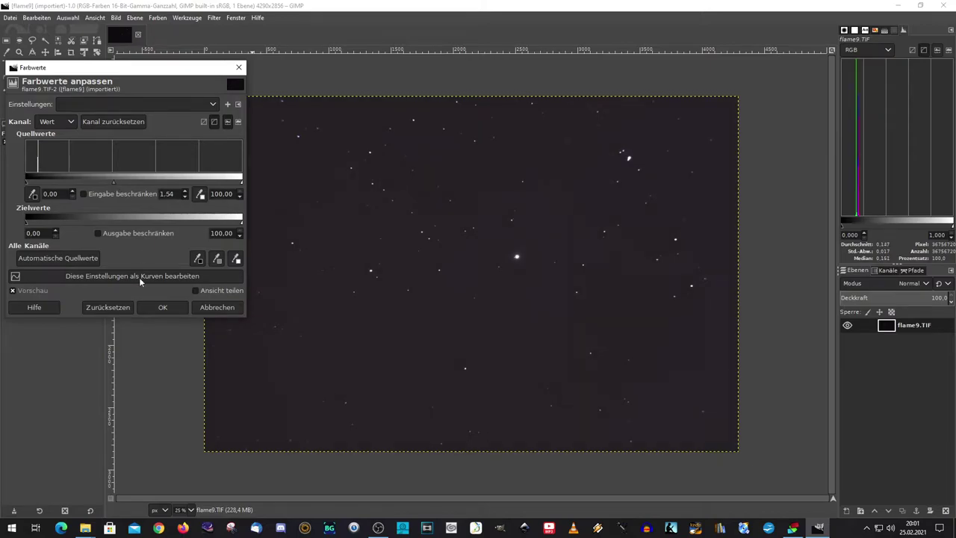
click(149, 309)
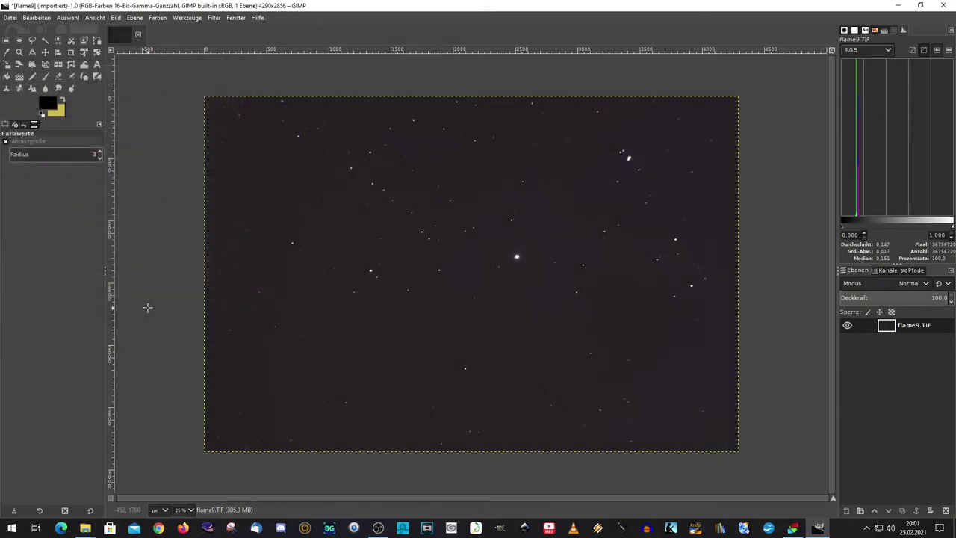
Step: Apply another Levels pass with black input 5.06, viewing the RGB histogram
click(157, 18)
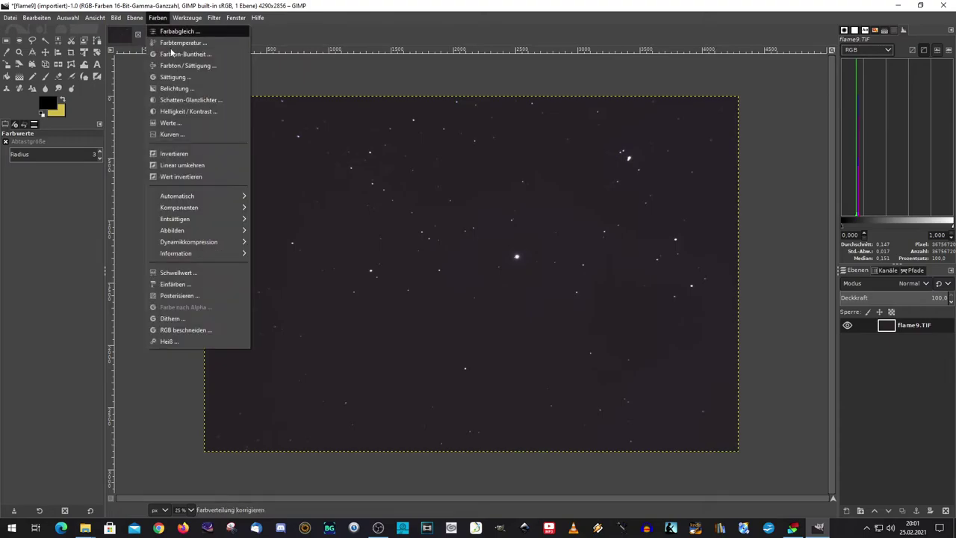
click(183, 124)
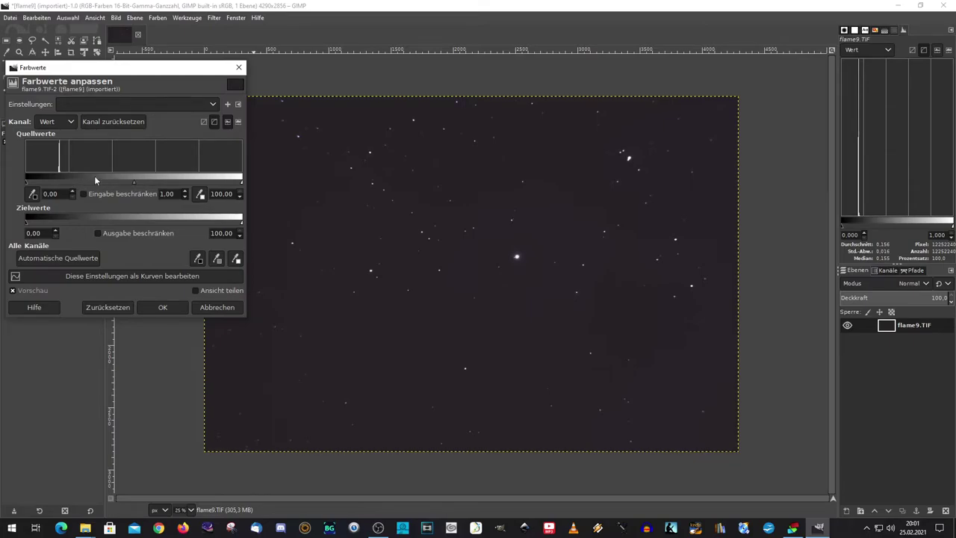
click(855, 50)
click(857, 134)
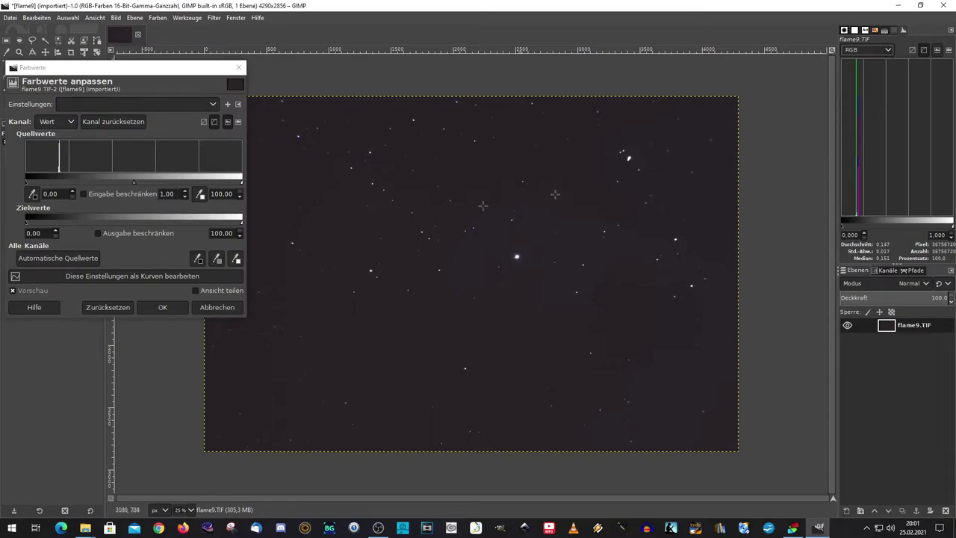
click(27, 185)
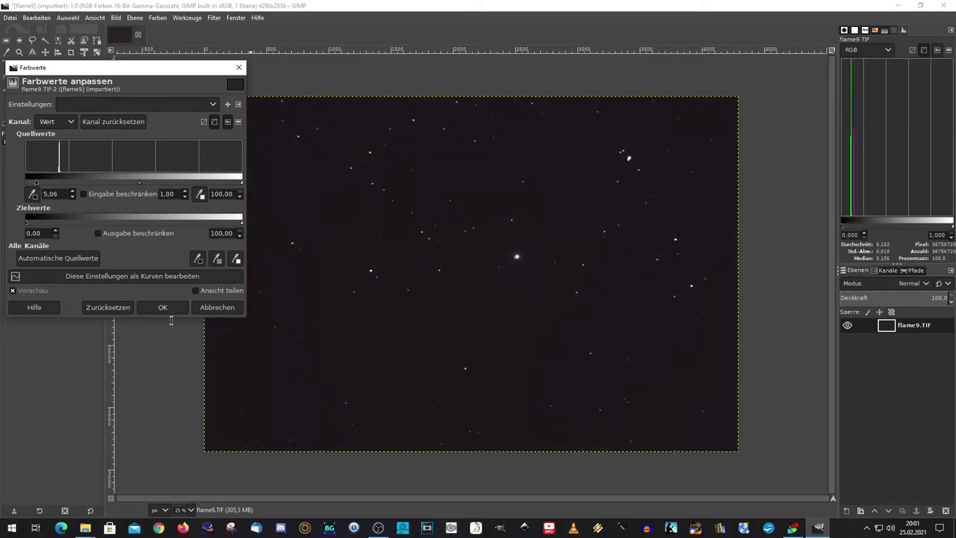
click(170, 312)
Step: Apply a further Levels pass with midtone gamma 1.41 to bring out the faint nebula
click(157, 17)
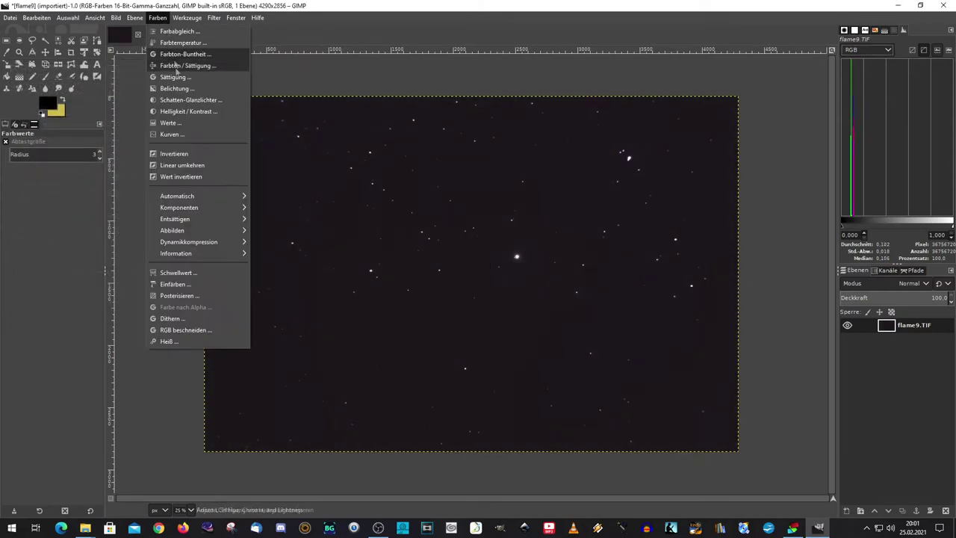
click(170, 122)
click(866, 49)
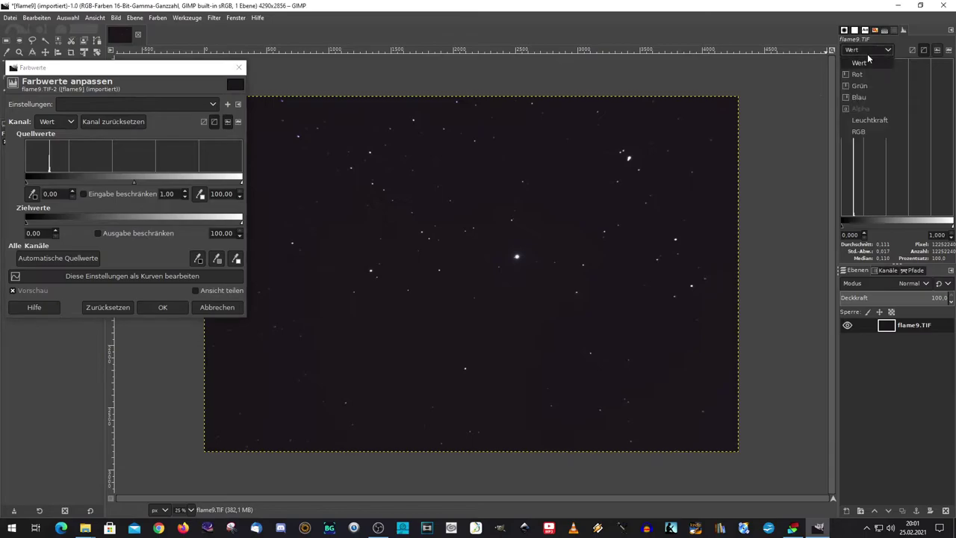
click(858, 133)
drag(134, 182, 117, 187)
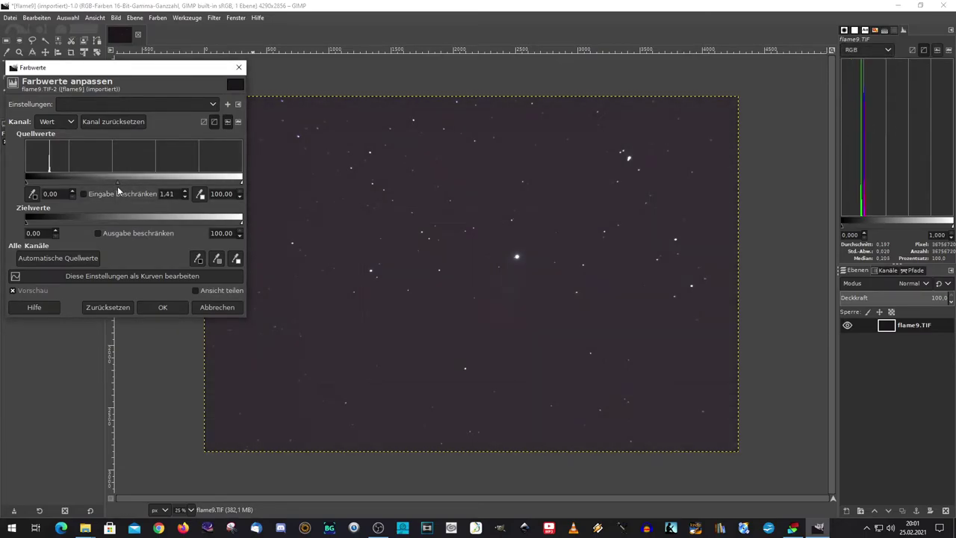
click(162, 307)
click(156, 18)
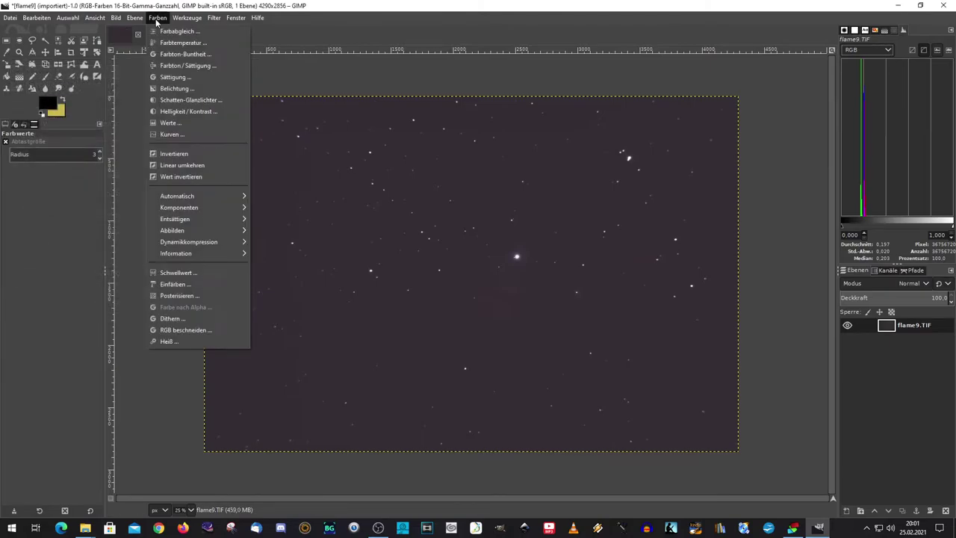
Step: Apply a Levels pass with black input about 7.82 on the RGB histogram
click(170, 123)
click(866, 49)
click(860, 131)
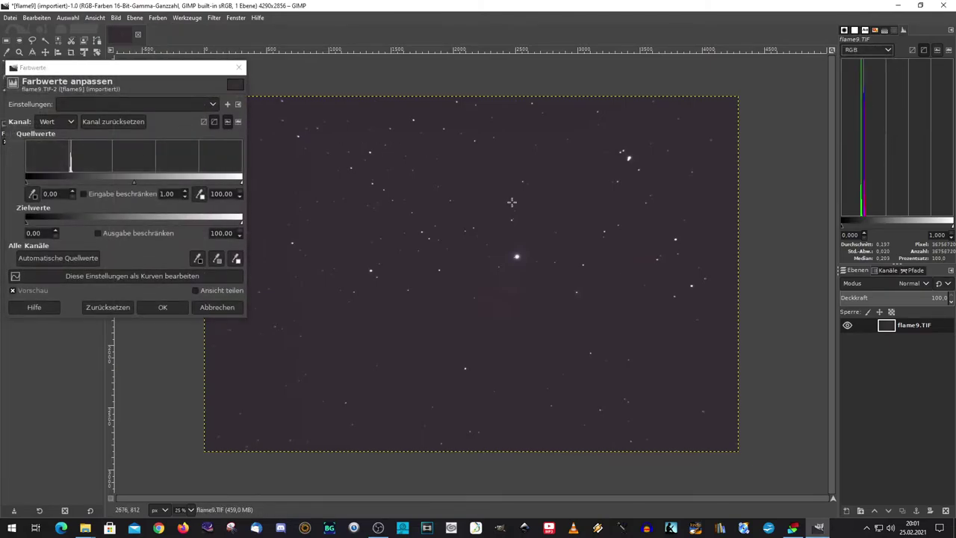
click(27, 187)
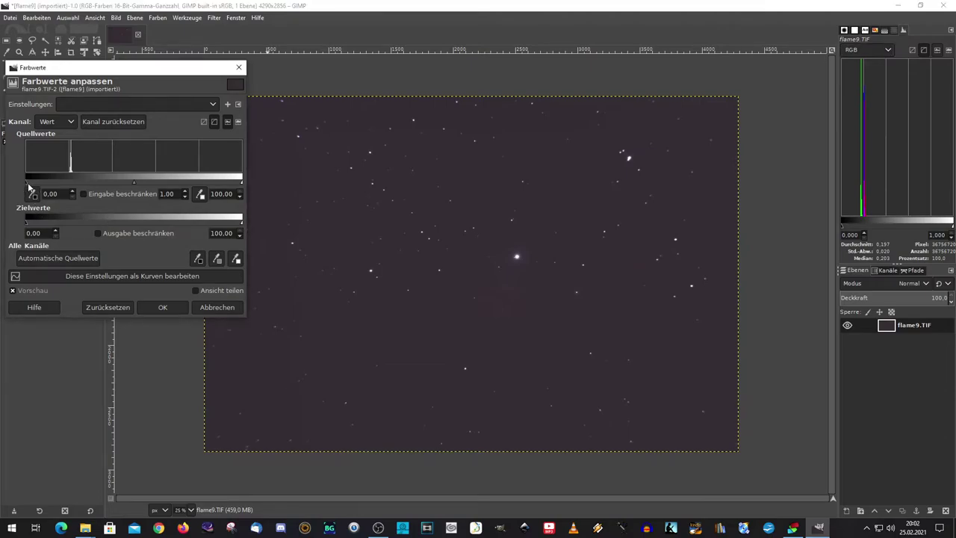
drag(39, 188, 42, 188)
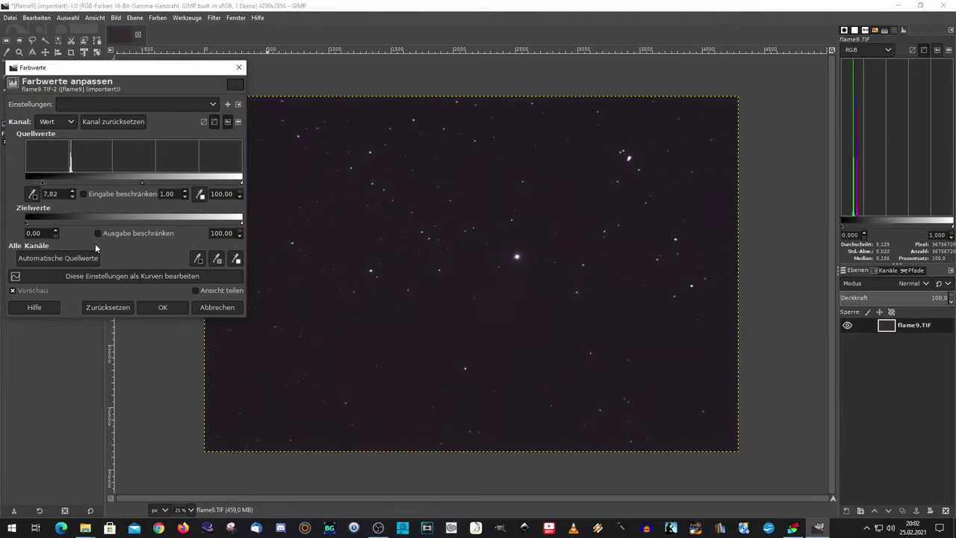
click(161, 307)
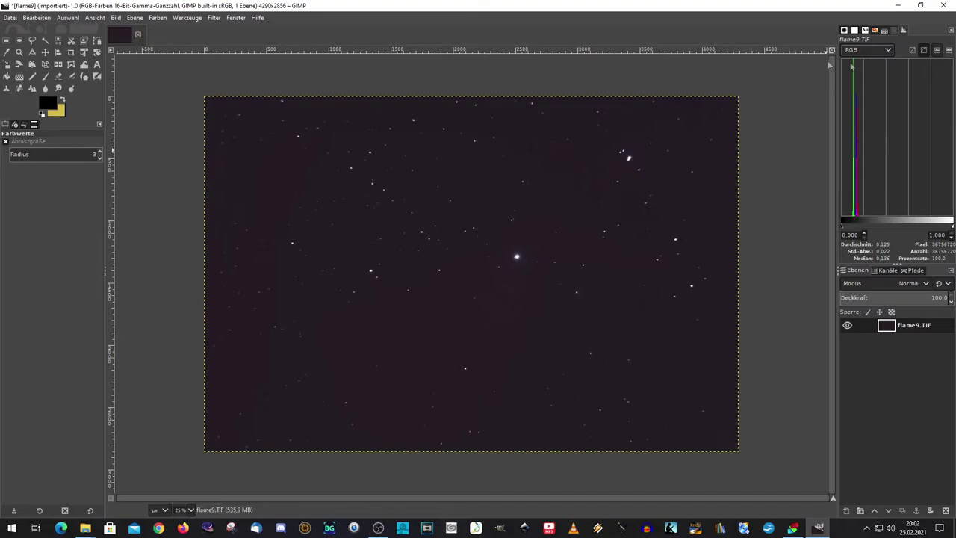
click(158, 17)
Step: Apply a Green-channel Levels pass with gamma 1.12 to neutralize the sky's colour cast
click(187, 122)
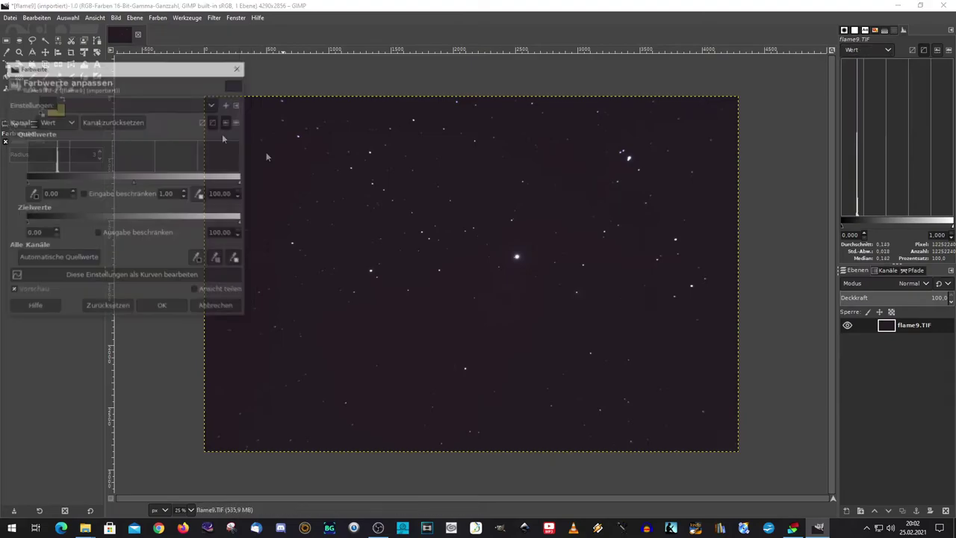
click(866, 53)
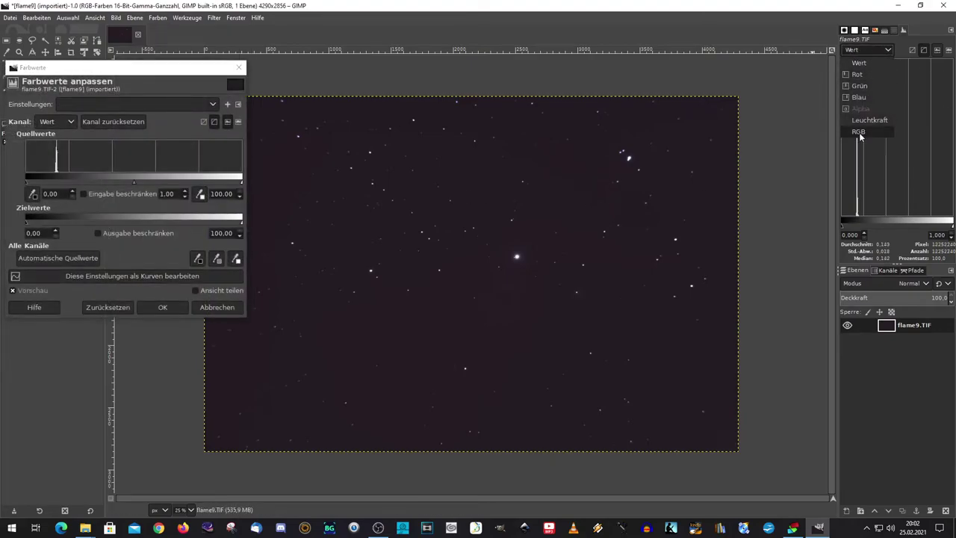
click(860, 136)
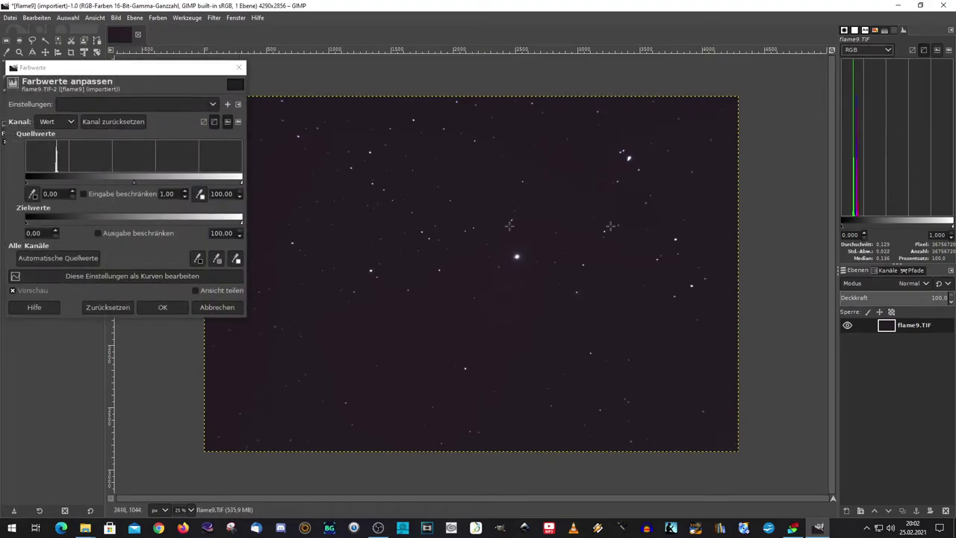
click(55, 123)
click(61, 159)
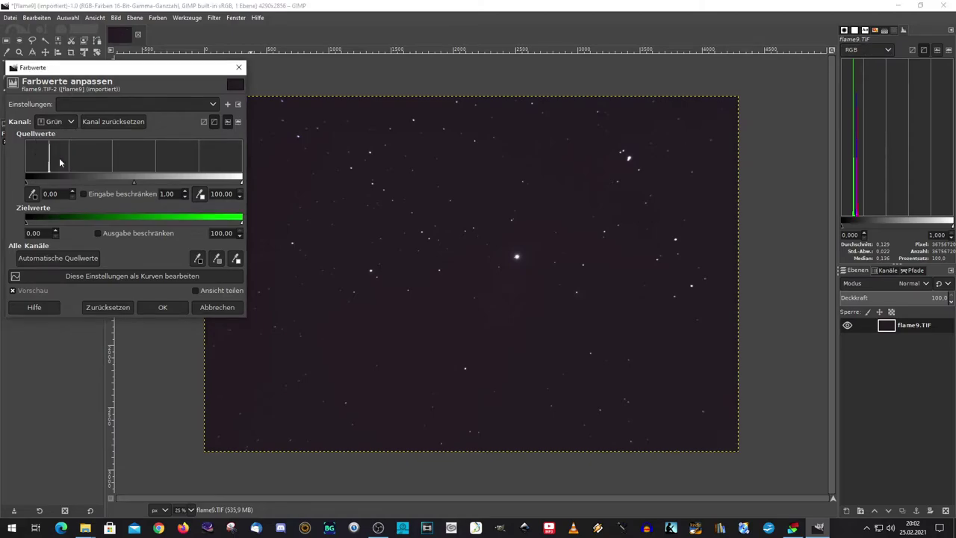
drag(134, 186, 135, 186)
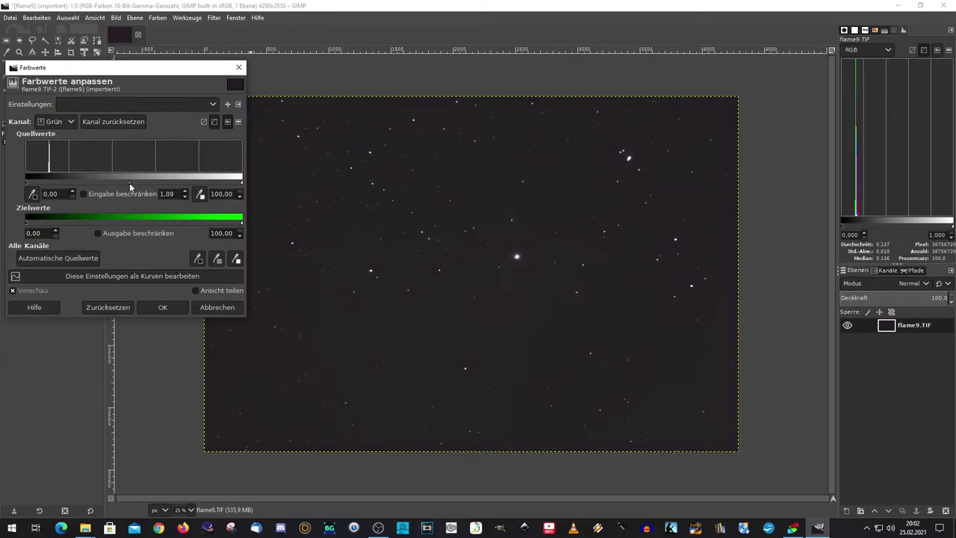
drag(129, 182, 129, 184)
click(162, 307)
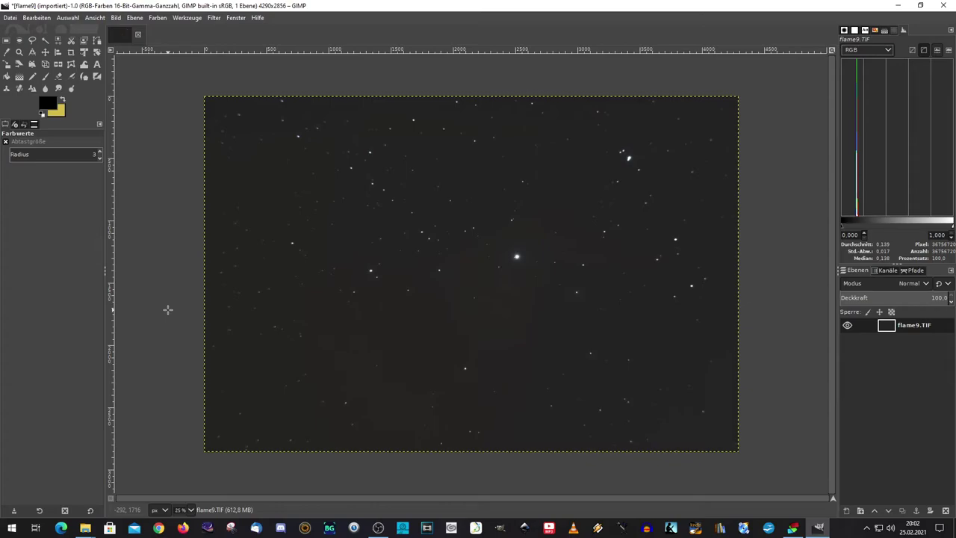
click(160, 17)
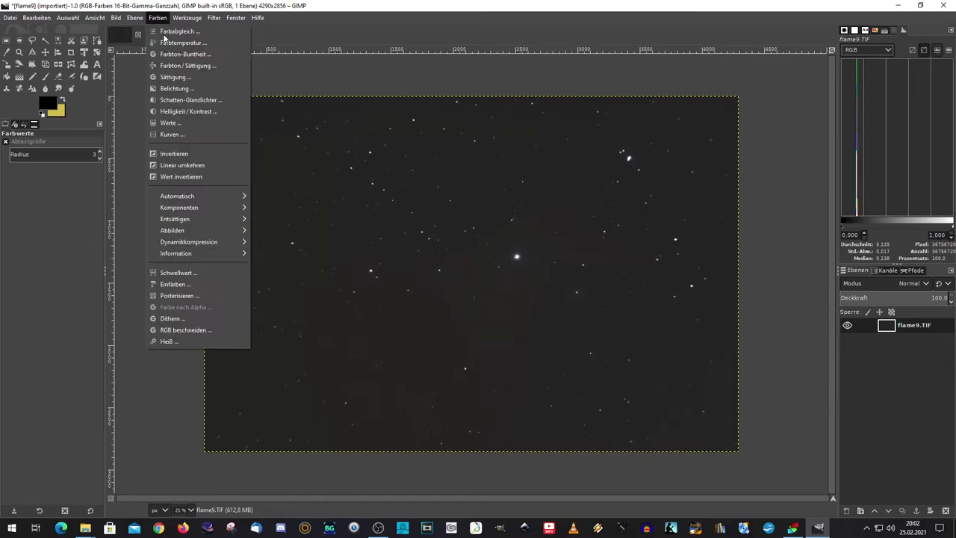
Step: Brighten the midtones with a Levels gamma of 1.34
click(182, 124)
click(866, 49)
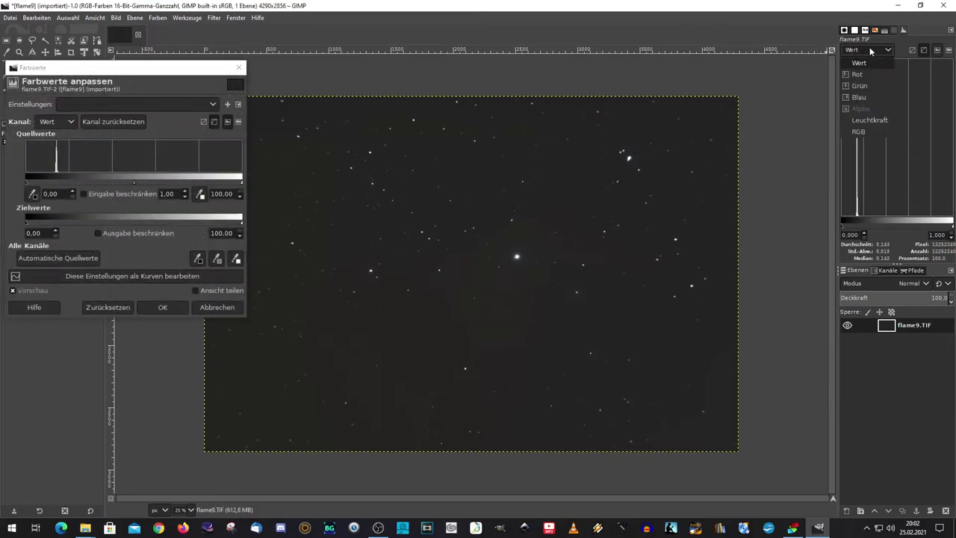
click(859, 130)
click(134, 185)
drag(134, 182, 120, 182)
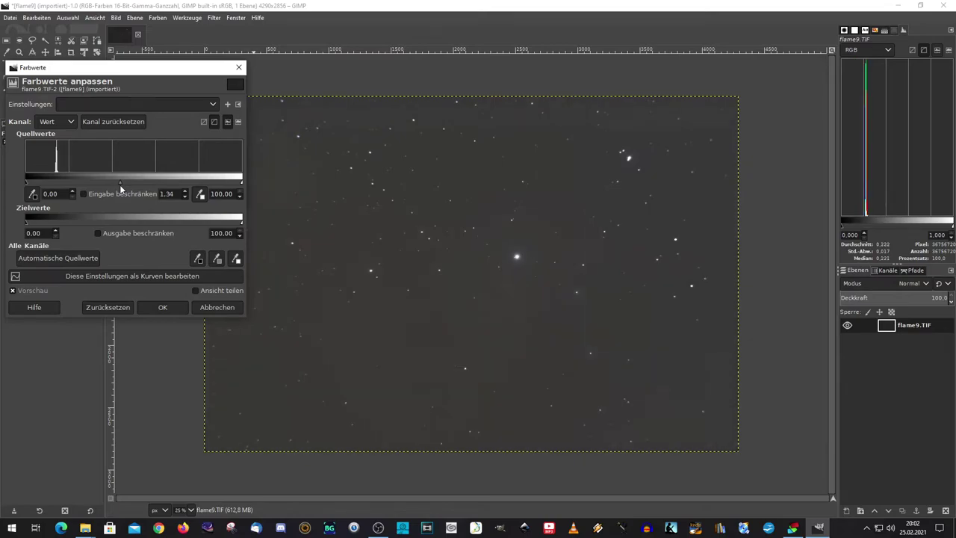
click(162, 307)
Step: Darken the sky with a Levels black point of 8.28
click(158, 17)
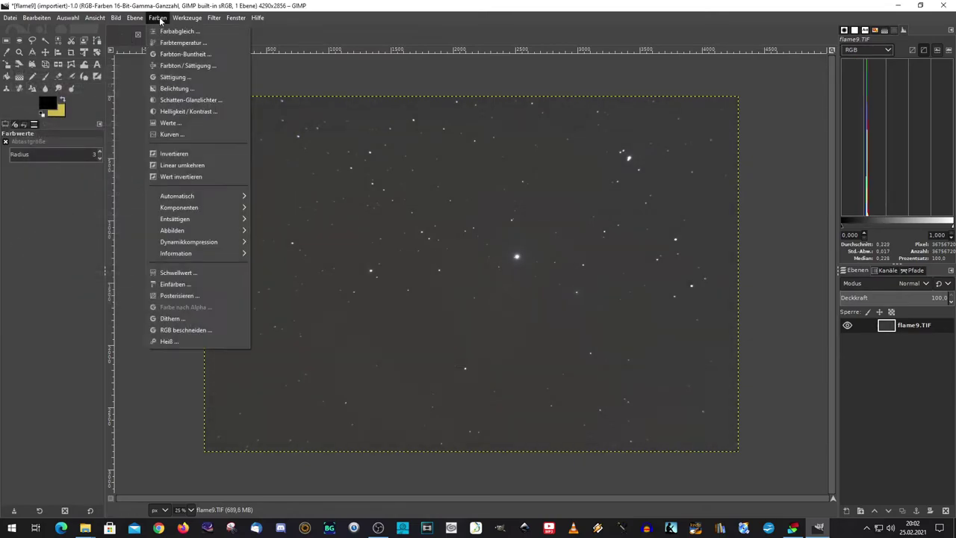
click(179, 110)
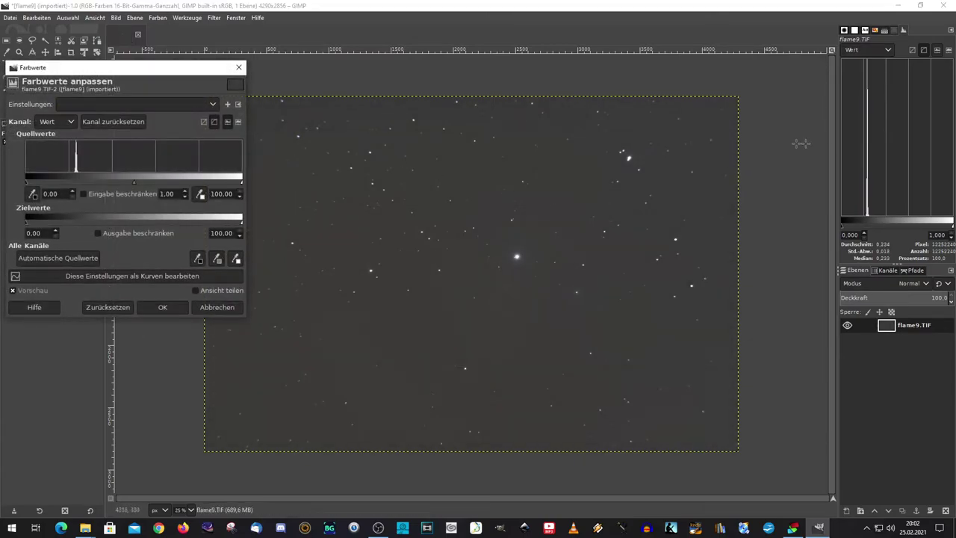
click(867, 50)
click(862, 132)
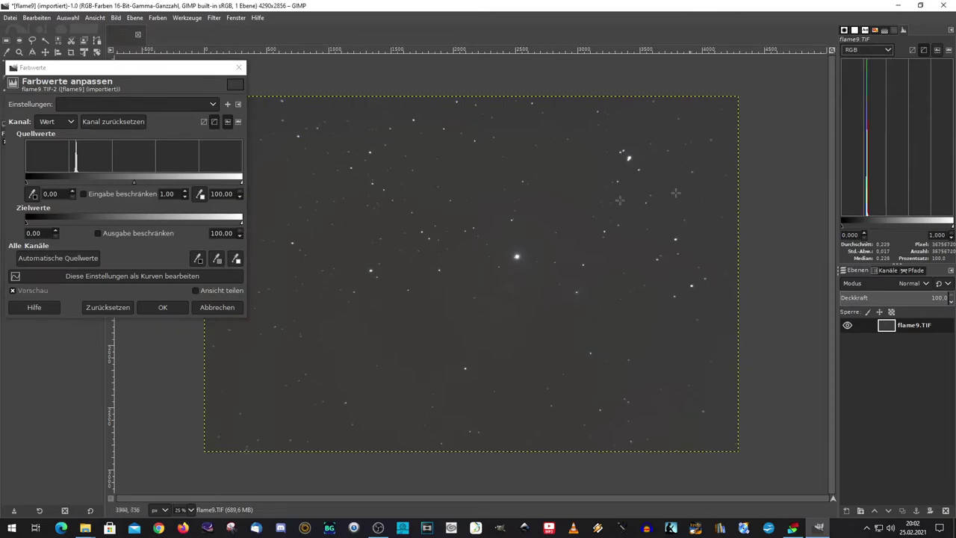
drag(27, 184, 44, 183)
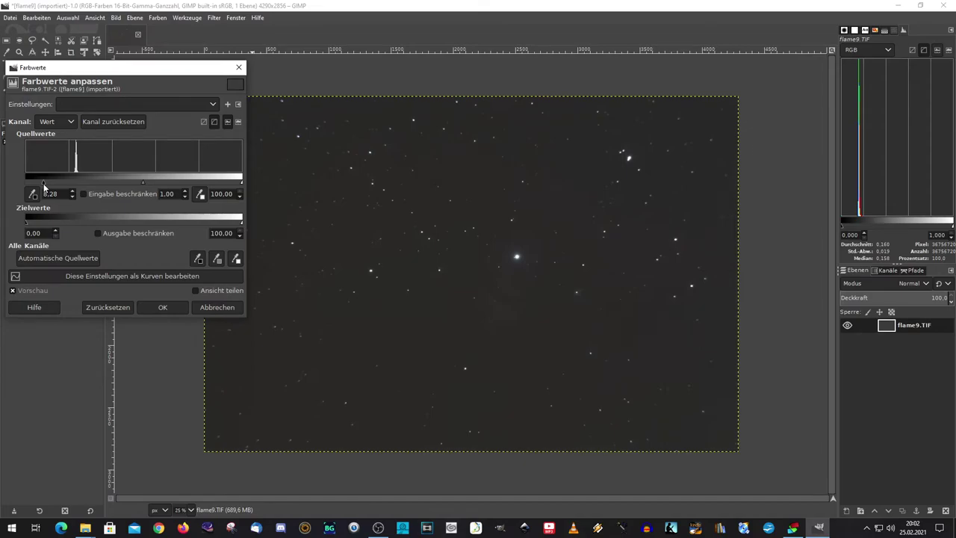
click(160, 309)
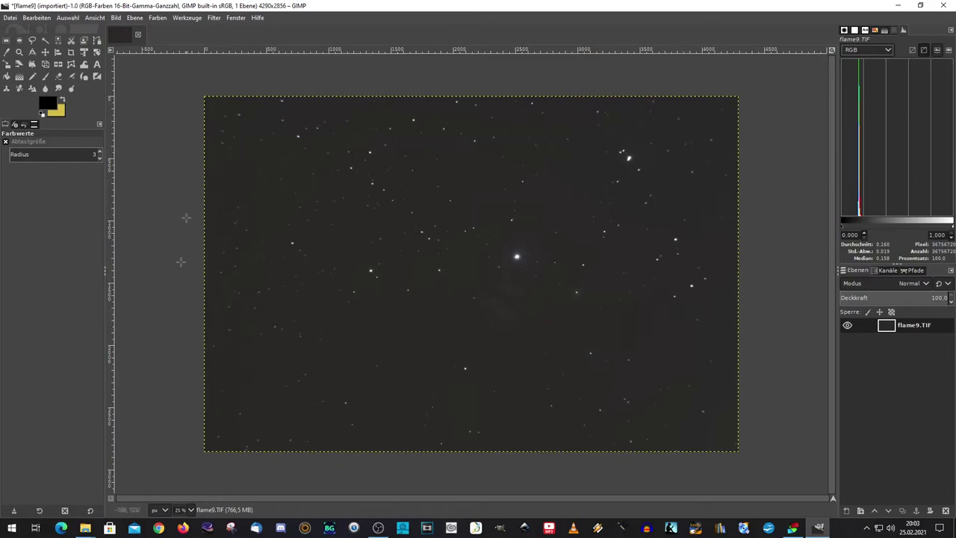
click(157, 17)
Step: Apply a black-point Levels pass followed by a midtone Levels pass
click(176, 87)
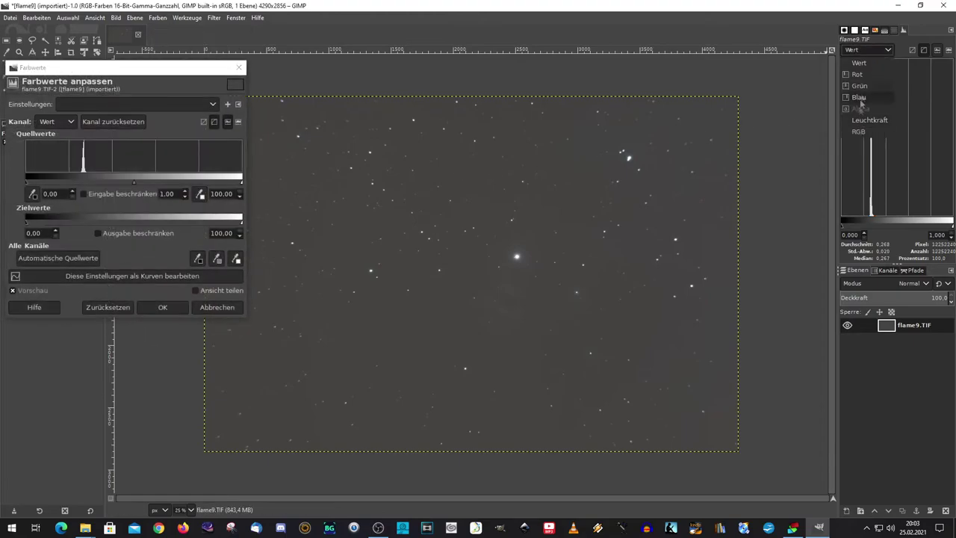
drag(28, 182, 44, 182)
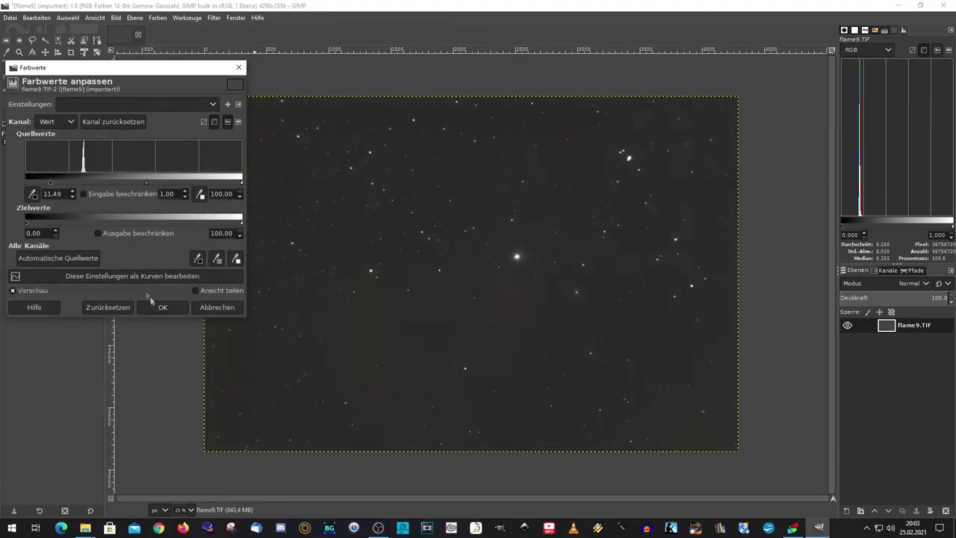
click(162, 307)
click(157, 17)
click(182, 124)
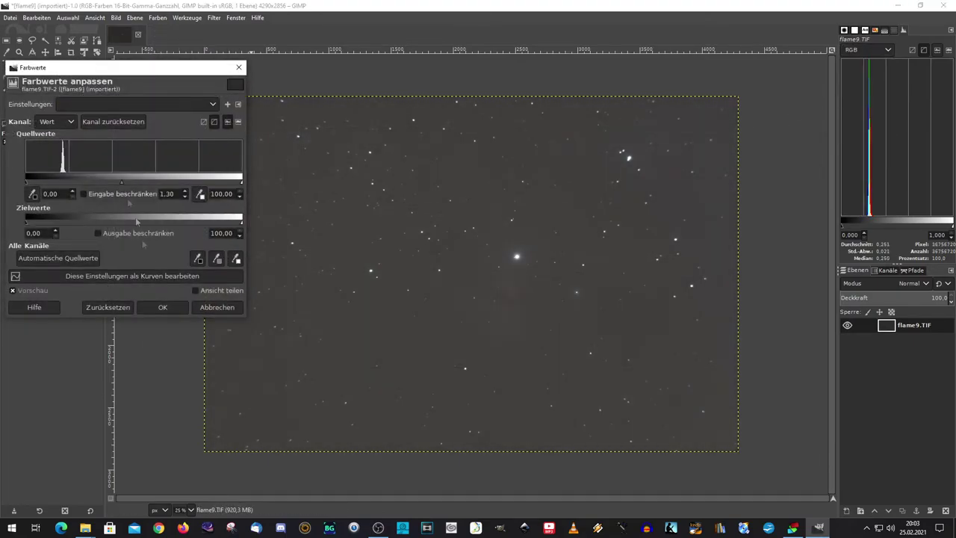
click(162, 306)
Step: Raise the black point further in another Levels pass and confirm one more pass
click(158, 17)
click(168, 123)
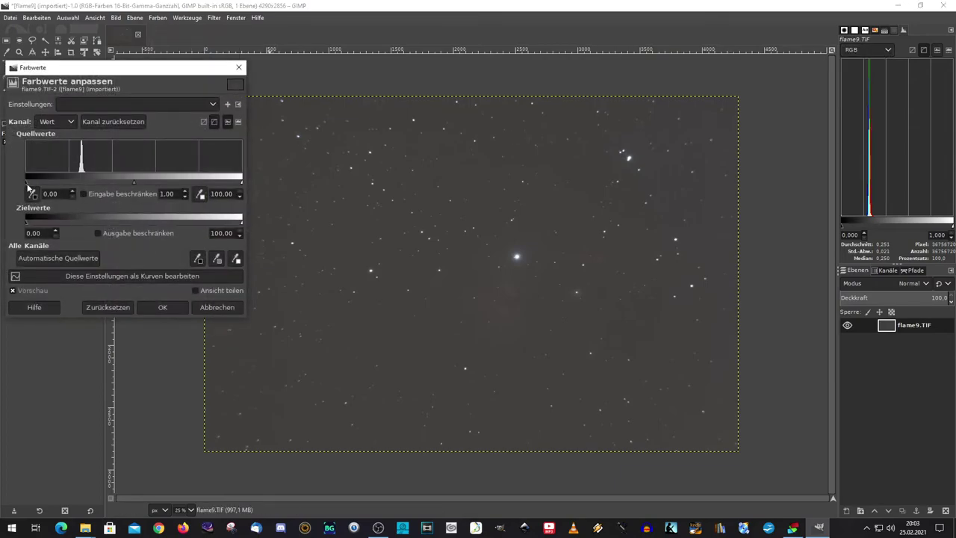
drag(27, 183, 51, 184)
click(162, 307)
click(158, 17)
click(185, 122)
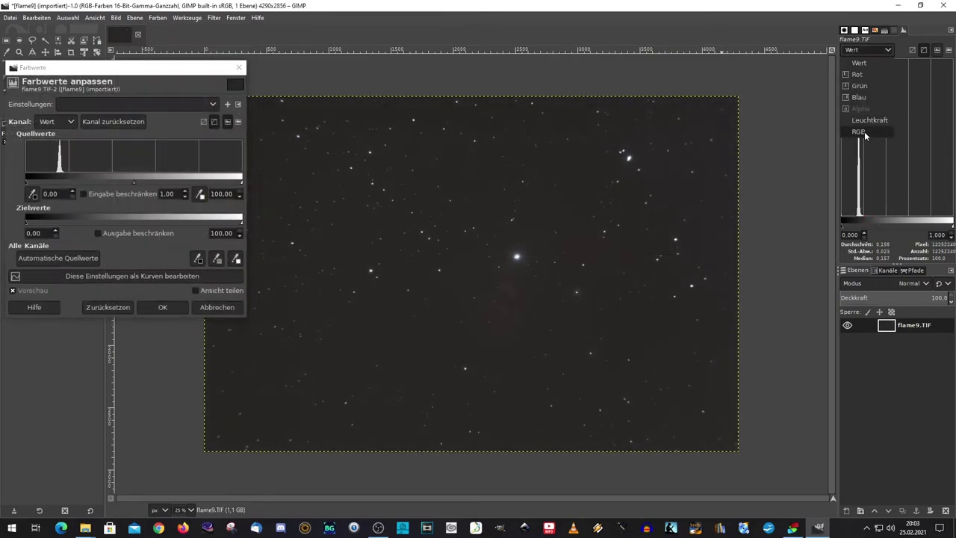
click(162, 307)
Step: With the histogram on RGB, lift the Levels black point again to darken the sky
click(157, 17)
click(196, 122)
click(864, 50)
click(859, 132)
drag(27, 183, 48, 183)
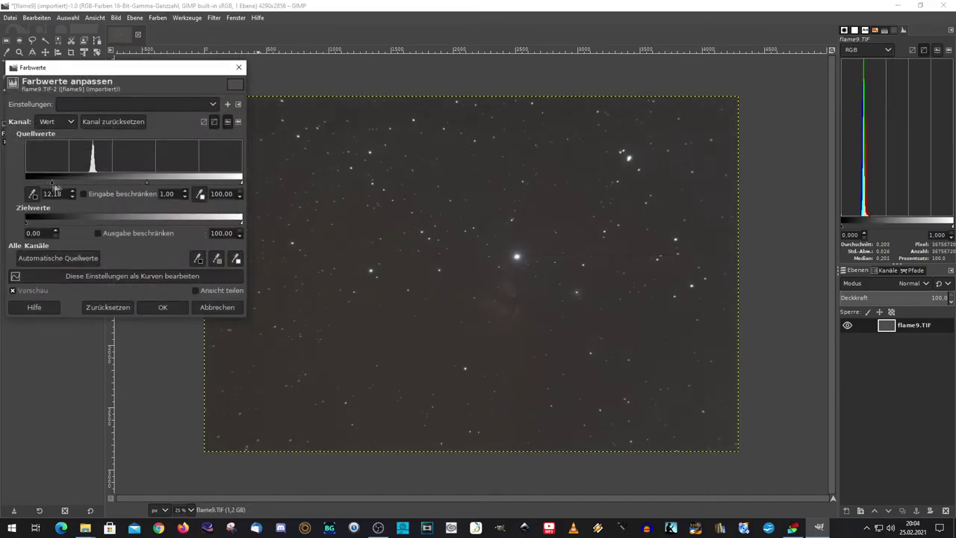
click(162, 307)
Step: Apply a midtone-brightening Levels pass, then another black-point pass
click(158, 17)
click(170, 122)
drag(142, 181, 135, 180)
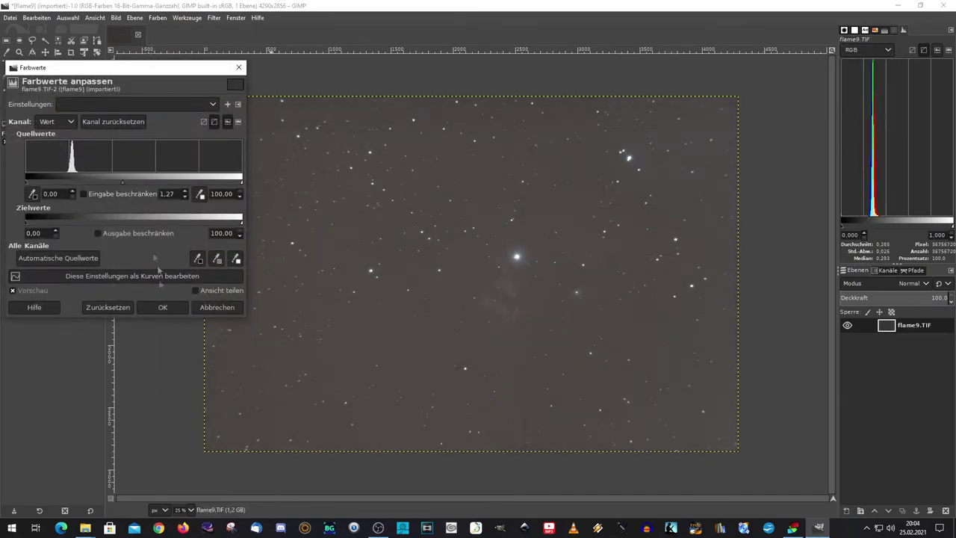
click(162, 307)
click(157, 17)
click(170, 123)
drag(30, 183, 52, 183)
click(162, 307)
Step: Brighten the midtones via Ctrl+Shift+F, then preview a black input of 11.72
key(ctrl+shift+f)
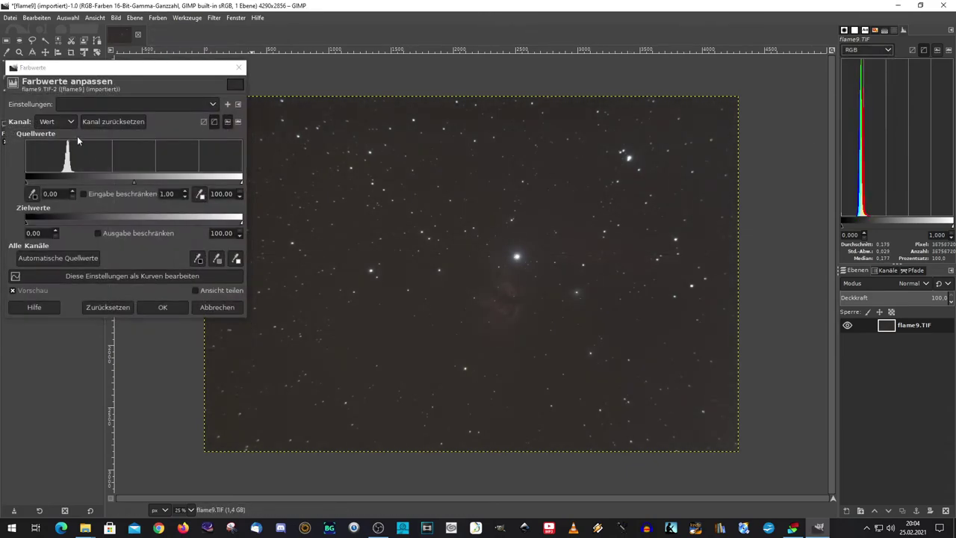
drag(135, 183, 124, 183)
click(162, 306)
key(ctrl+shift+f)
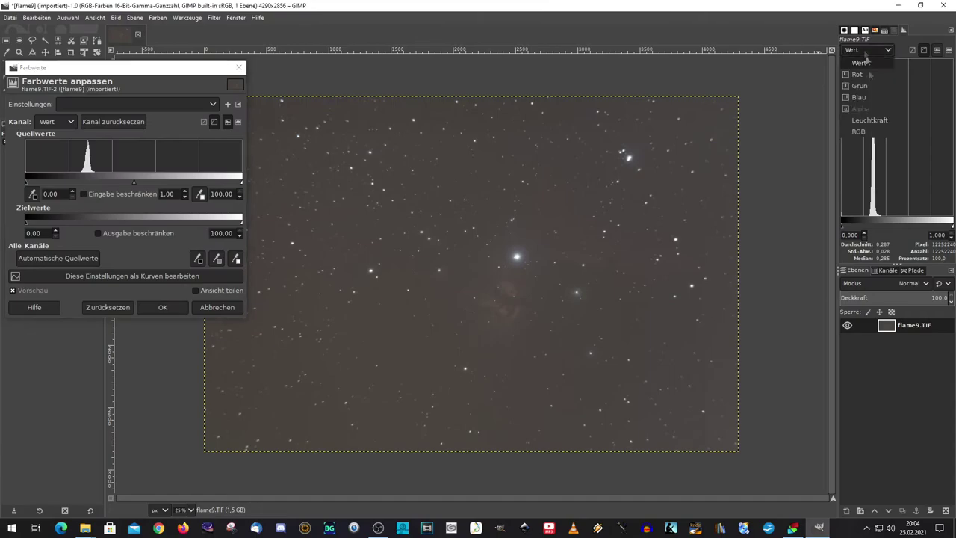
drag(26, 185, 54, 185)
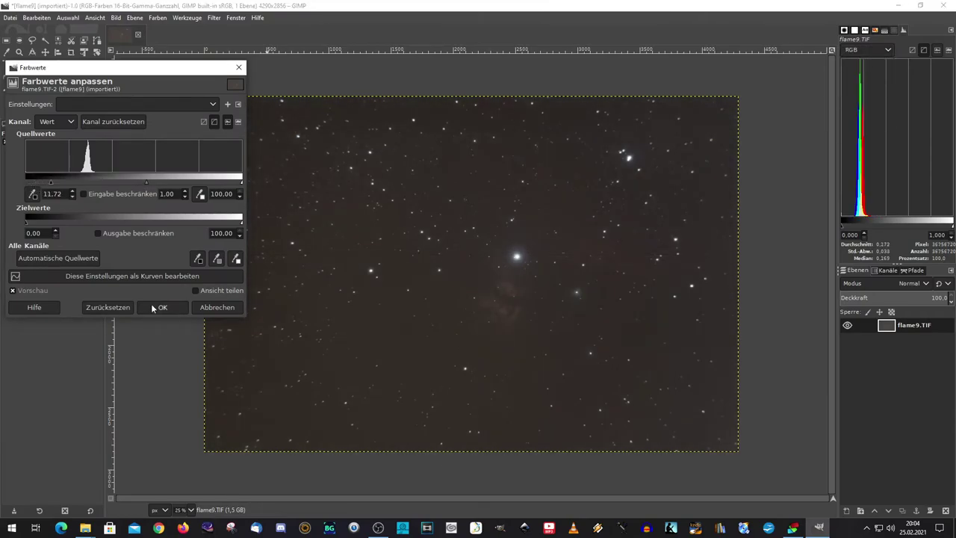
Step: Apply the 11.72 black point and run another Levels pass after checking the red channel
click(162, 307)
click(158, 17)
click(188, 123)
click(56, 121)
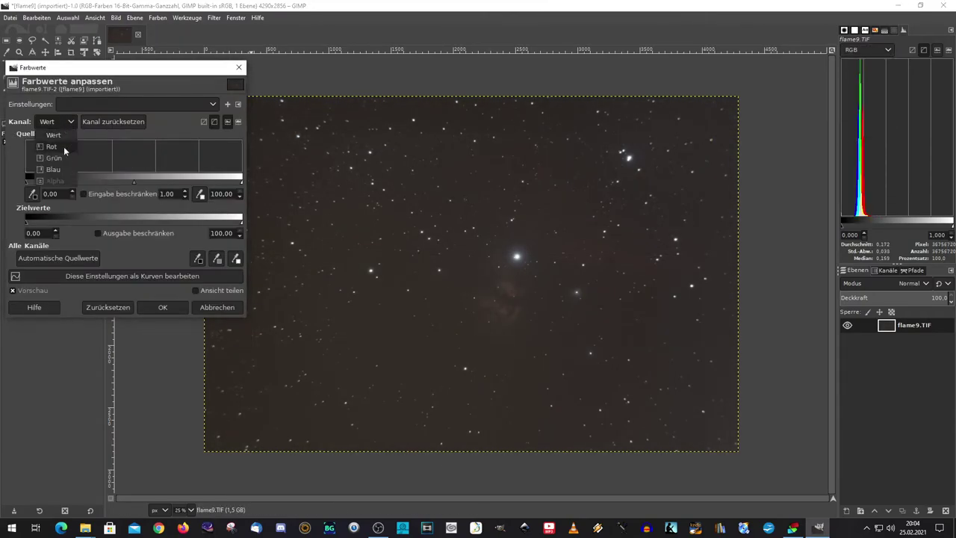
click(56, 138)
click(162, 307)
Step: Repeat Levels and raise the black point again to darken the sky
key(ctrl+shift+f)
key(Return)
key(ctrl+shift+f)
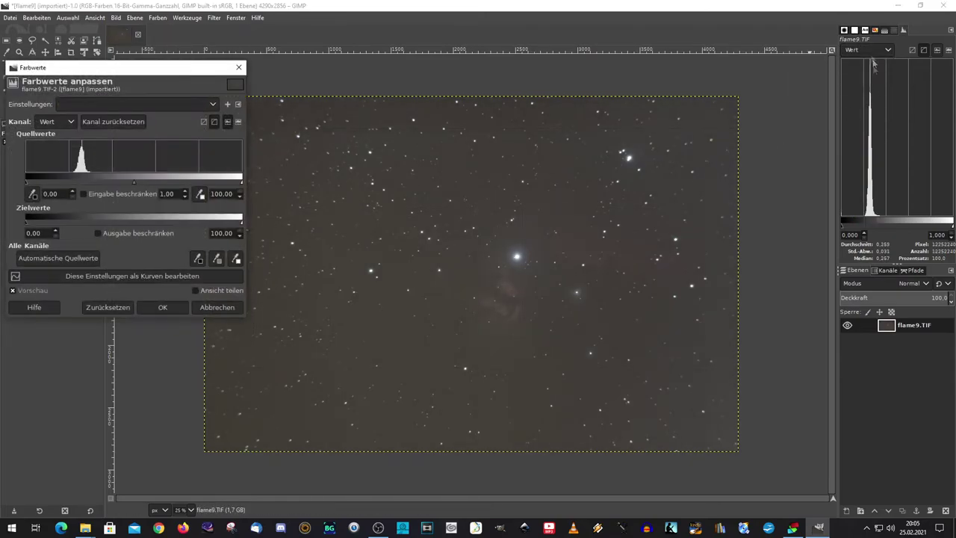
drag(26, 182, 48, 182)
key(Return)
Step: Brighten the midtones in two gamma passes, ending at 1.24, to reveal the nebulae
key(ctrl+shift+f)
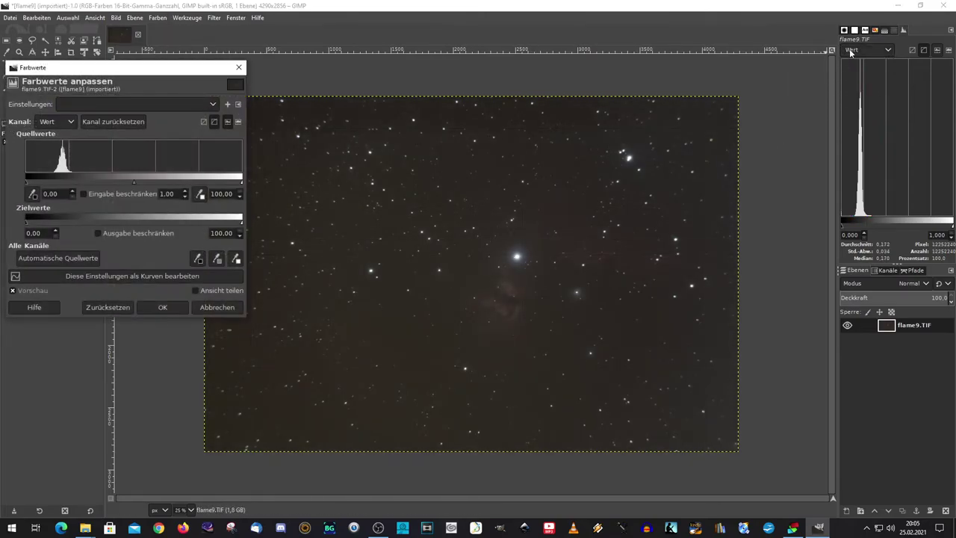
drag(133, 183, 117, 182)
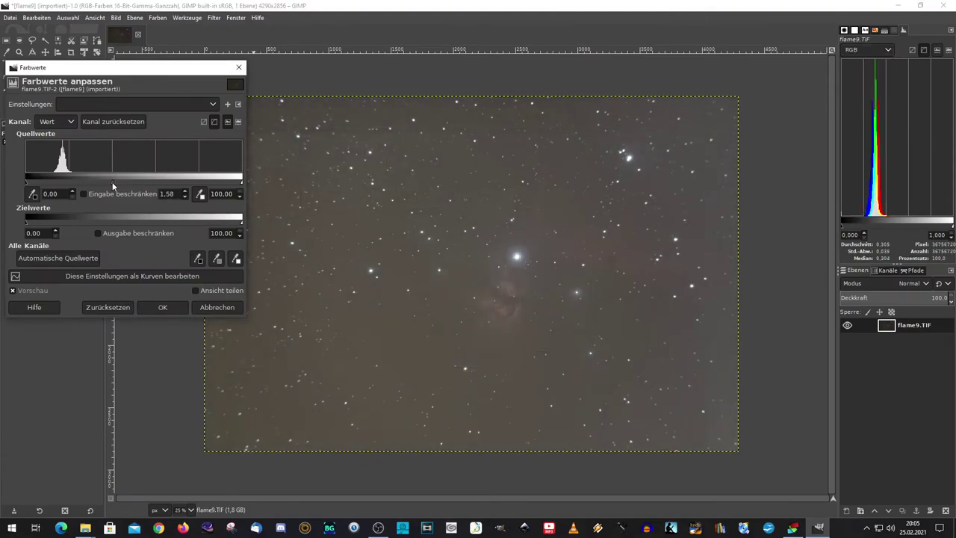
key(Return)
click(158, 18)
click(168, 121)
click(877, 50)
click(859, 114)
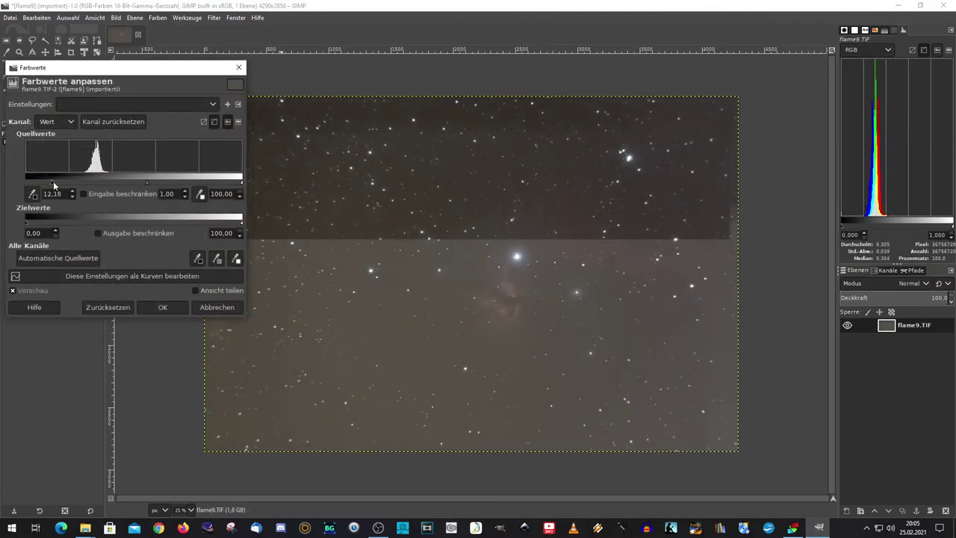
drag(133, 182, 123, 182)
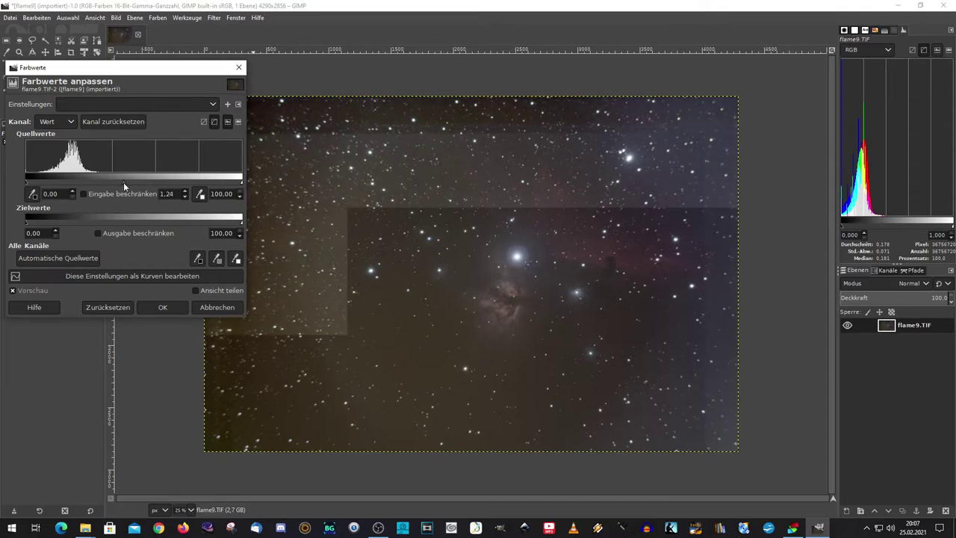
click(162, 307)
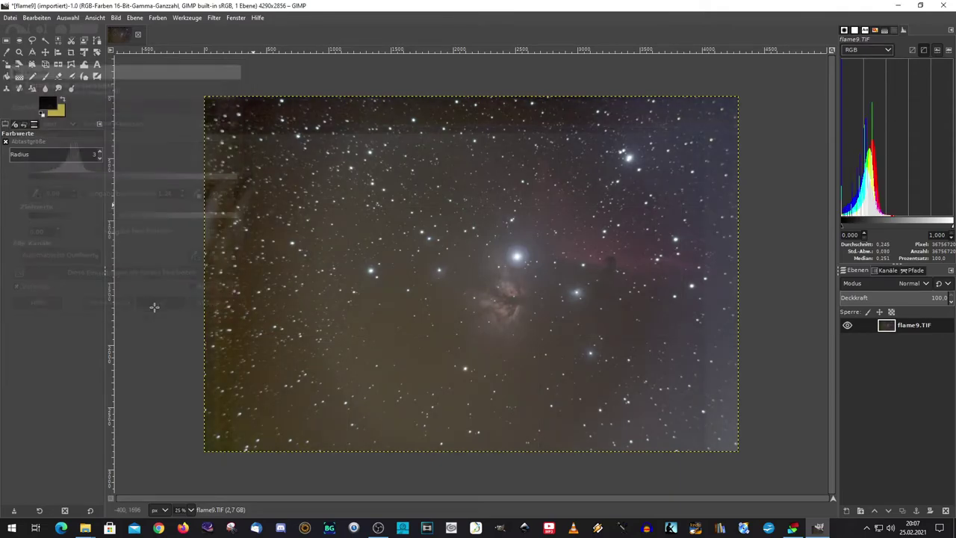
click(157, 17)
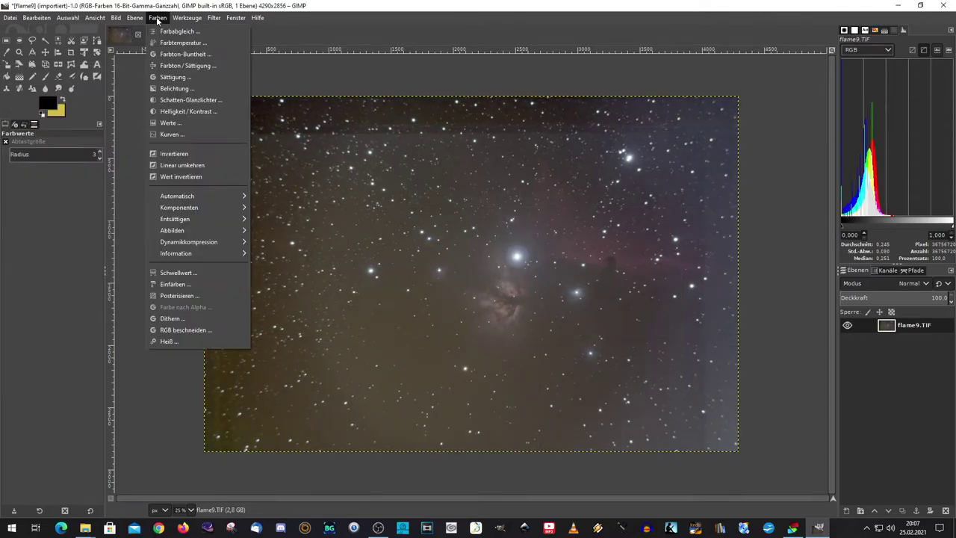
Step: Raise the Levels black point to about 11.5 with the histogram showing RGB
click(184, 123)
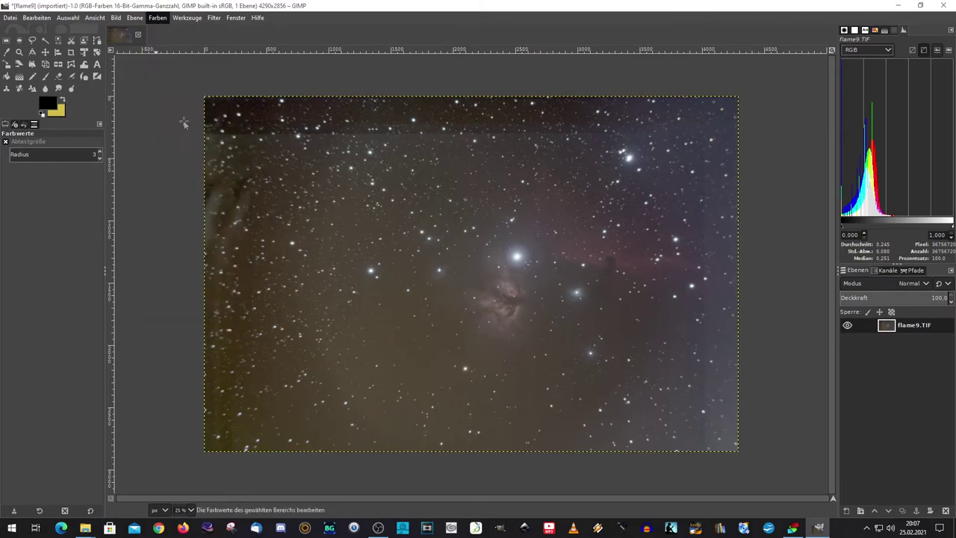
click(857, 52)
click(857, 126)
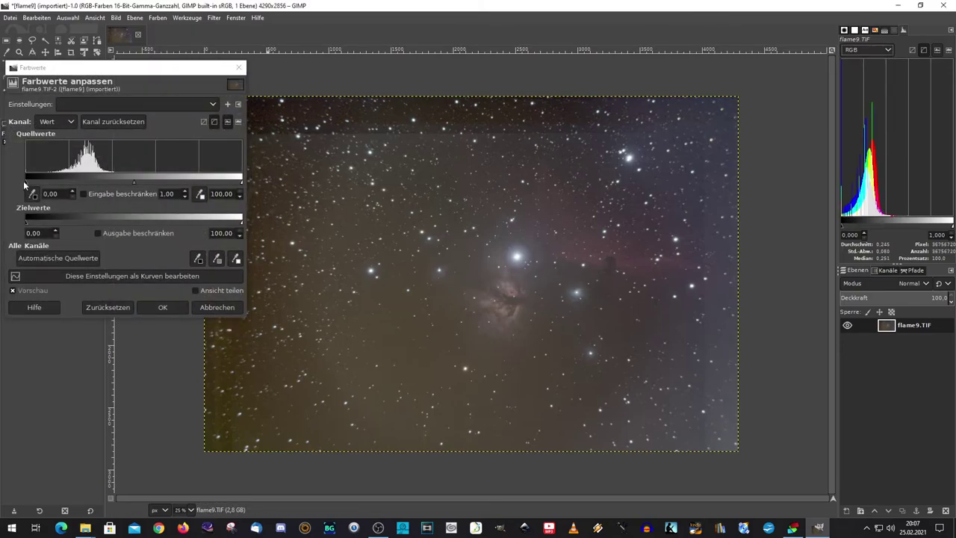
drag(26, 182, 48, 182)
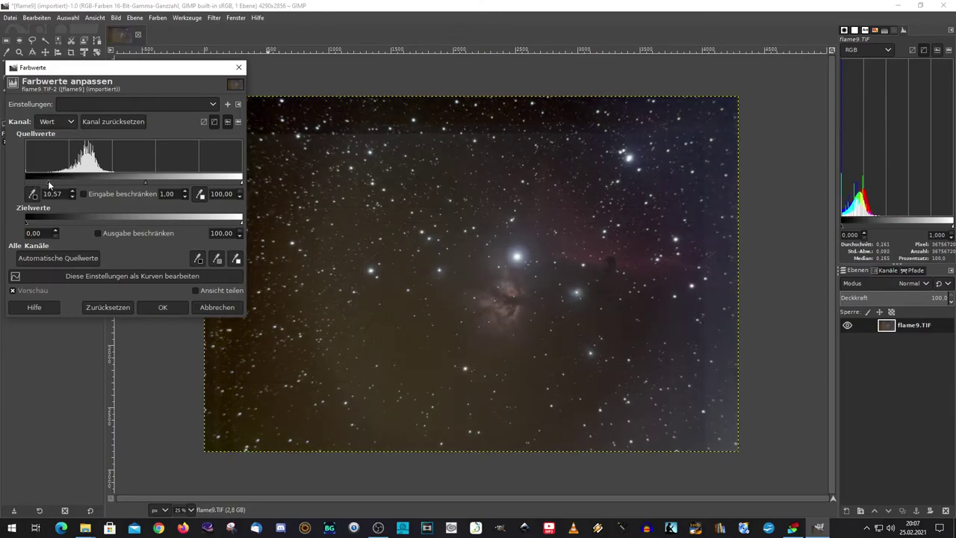
drag(49, 181, 51, 182)
click(160, 307)
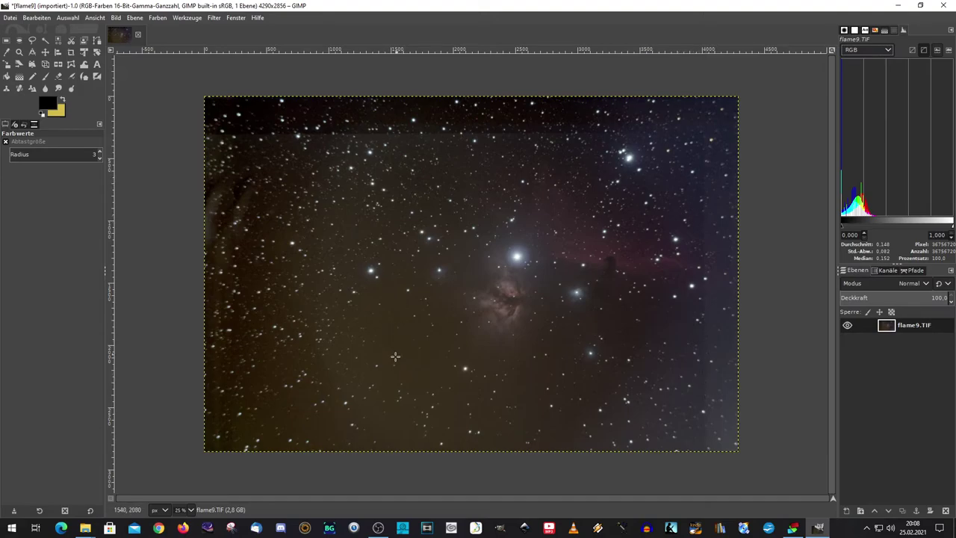
click(6, 40)
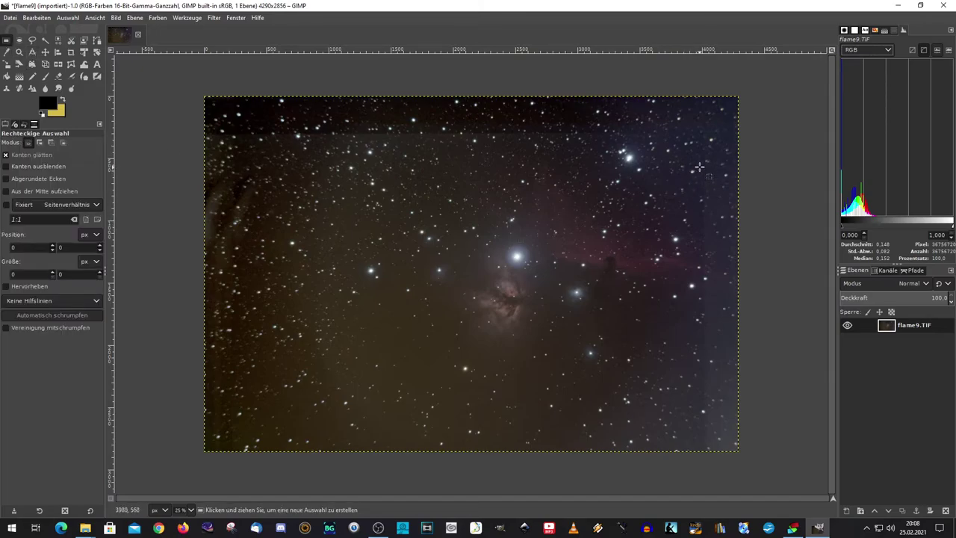
Step: Draw a 2156 × 1576 rectangle around the Flame and Horsehead nebulae, nudging it upward
drag(700, 167, 433, 361)
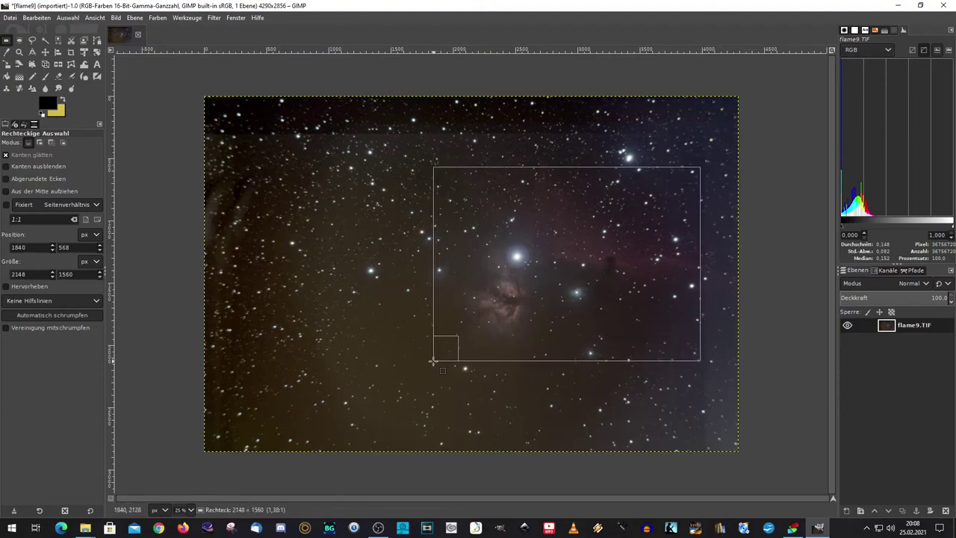
drag(433, 361, 431, 363)
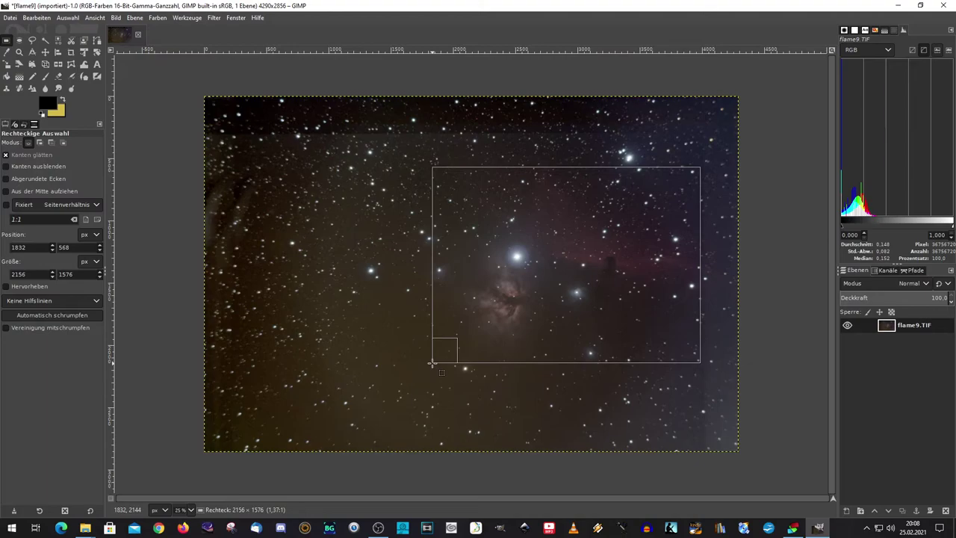
drag(431, 363, 432, 362)
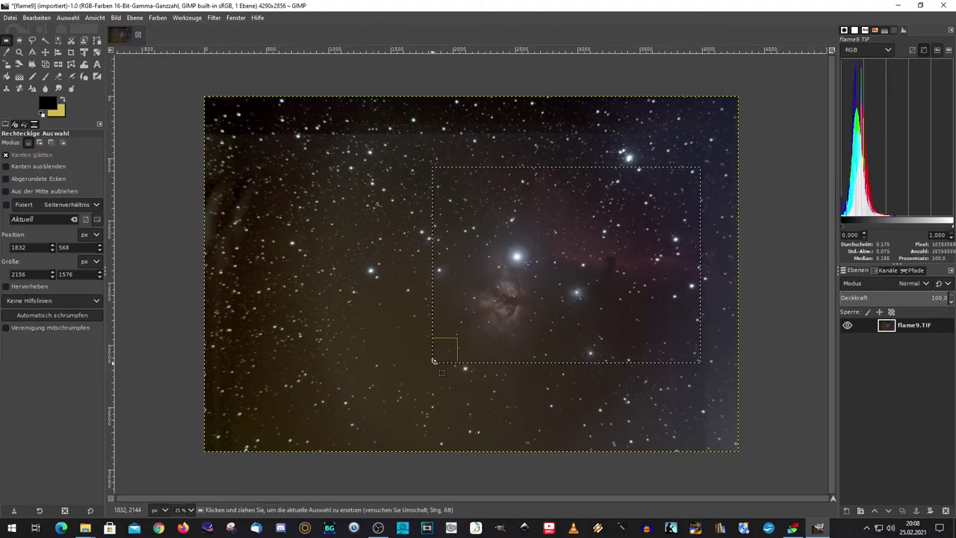
drag(567, 245, 566, 236)
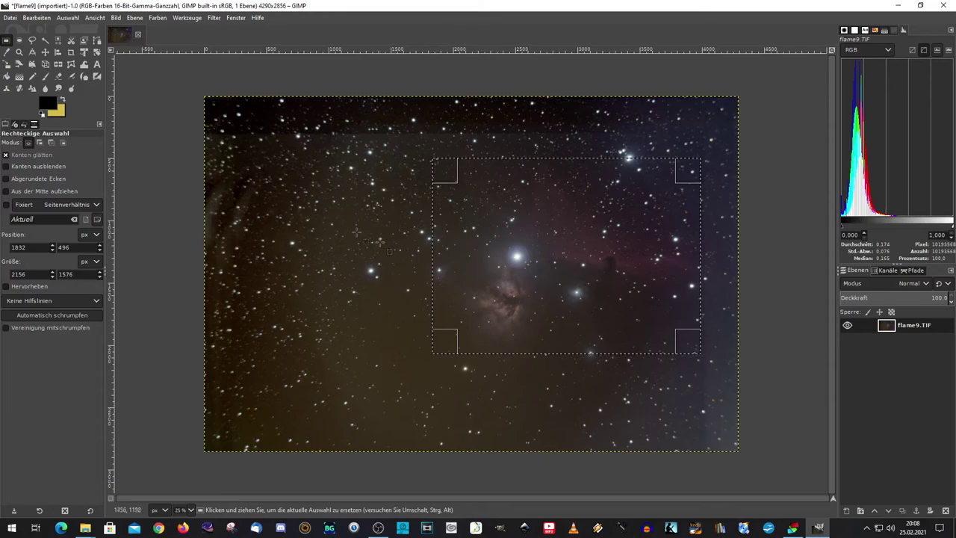
click(116, 17)
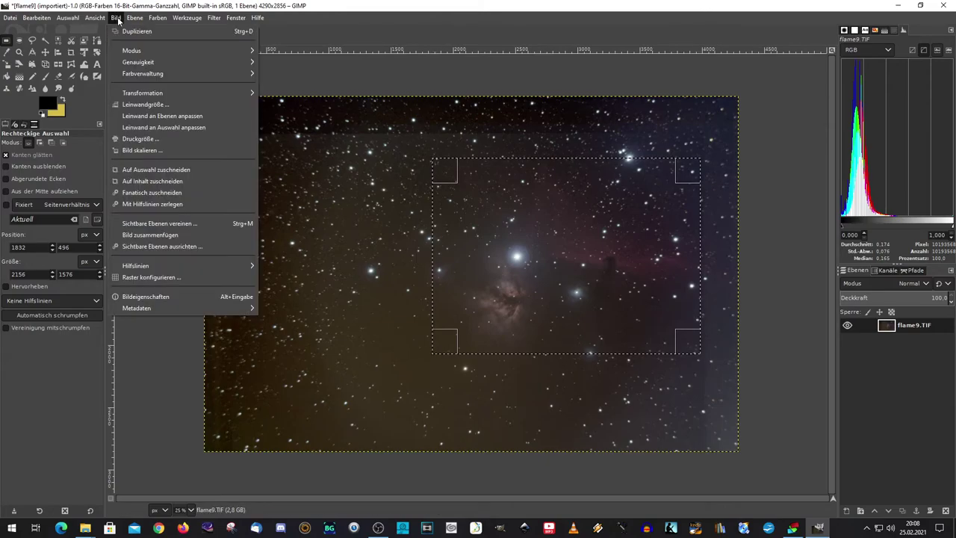
Step: Crop flame9.TIF to the selection and recenter the 2156 × 1576 result in view
click(172, 171)
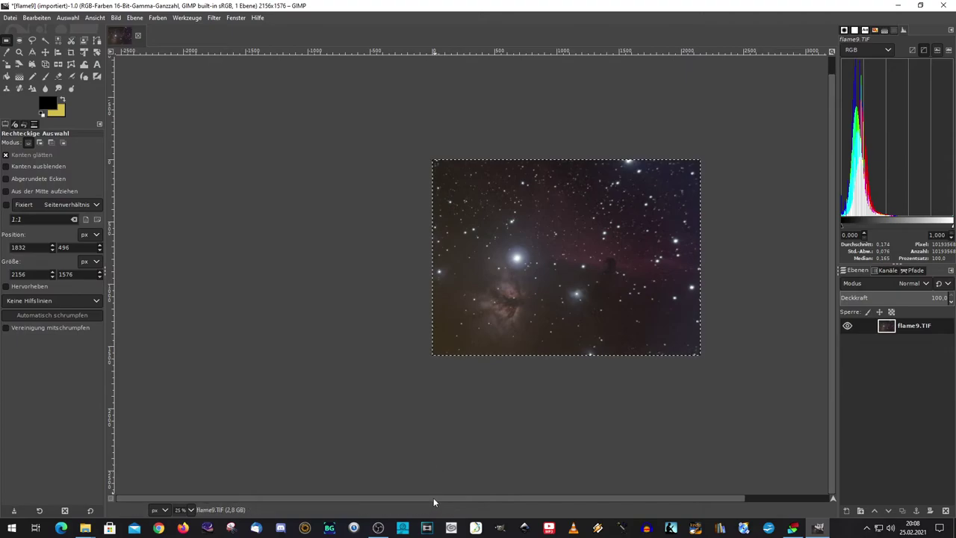
ctrl+scroll(533, 302, up, 3)
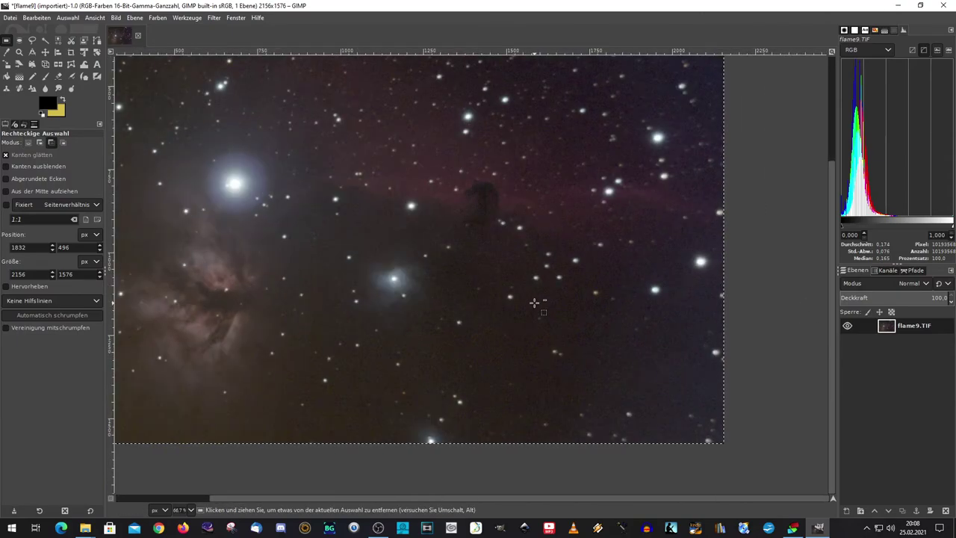
ctrl+scroll(534, 302, down, 1)
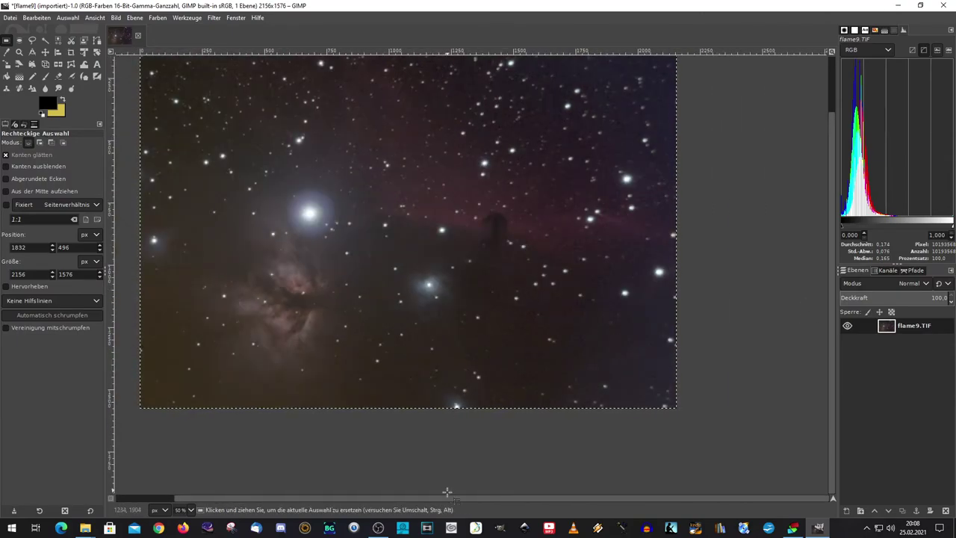
drag(445, 502, 407, 497)
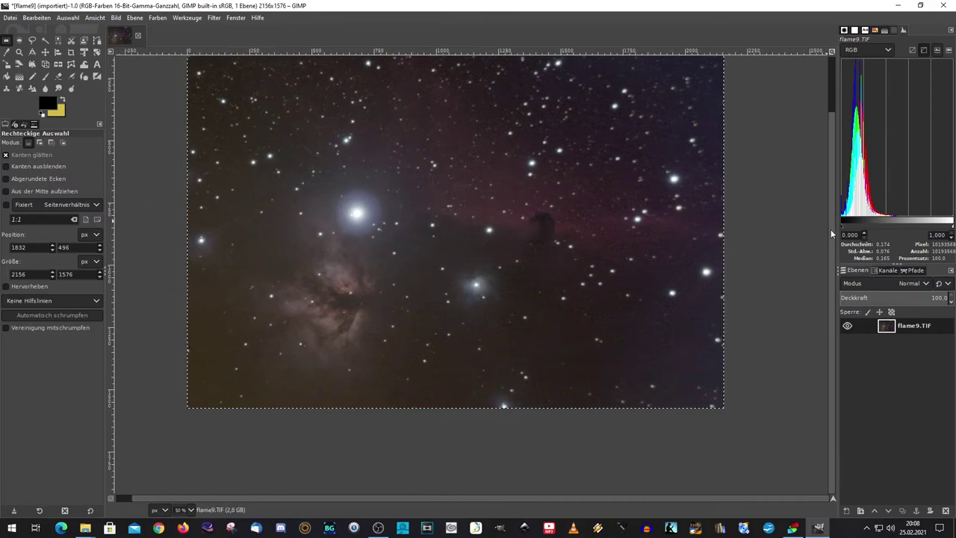
drag(833, 233, 833, 179)
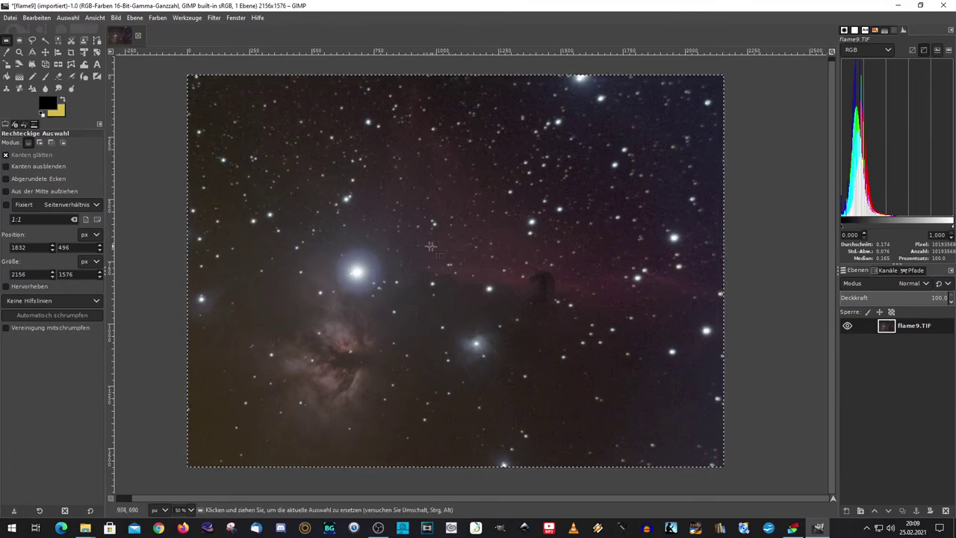
click(160, 18)
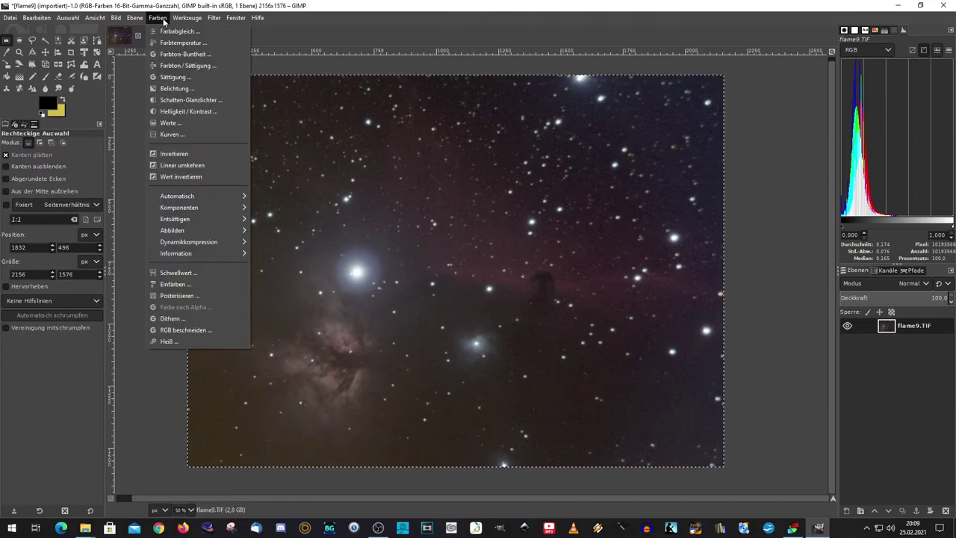
Step: In Curves, pull a shadow point down and bow the mid and upper curve upward
click(181, 134)
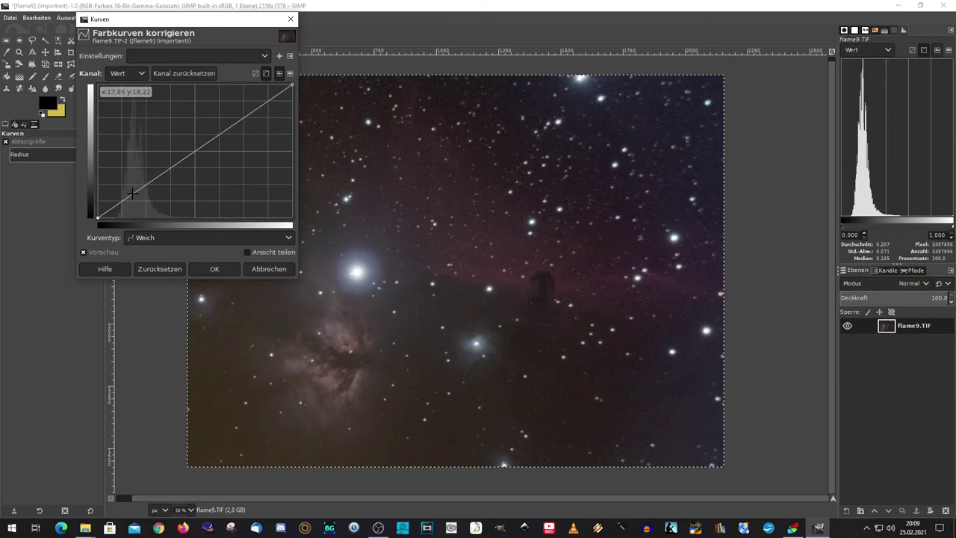
drag(131, 194, 134, 201)
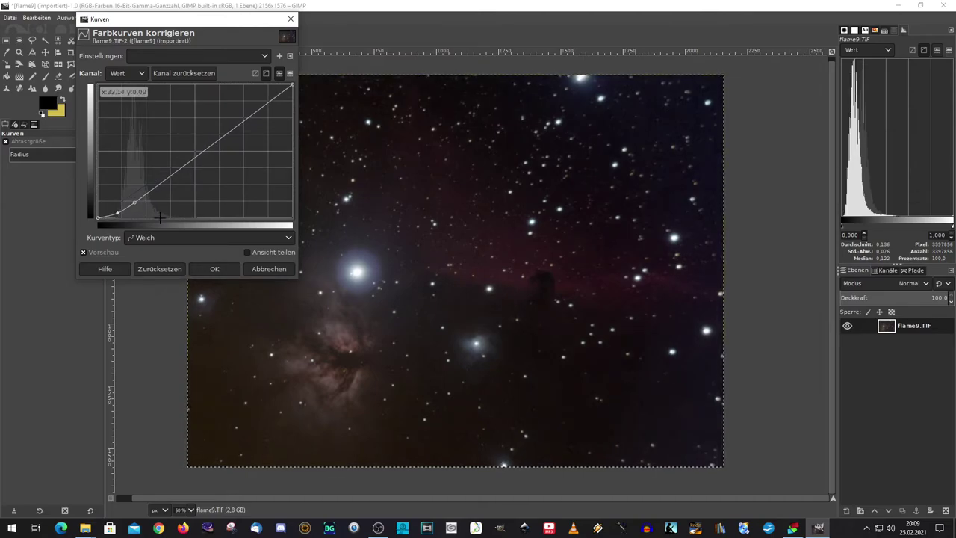
drag(196, 156, 187, 149)
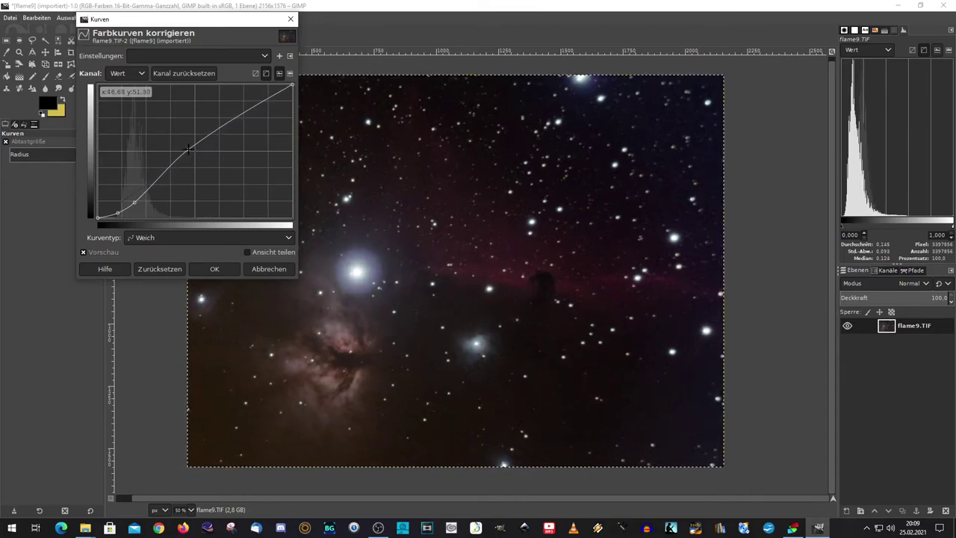
drag(226, 123, 227, 120)
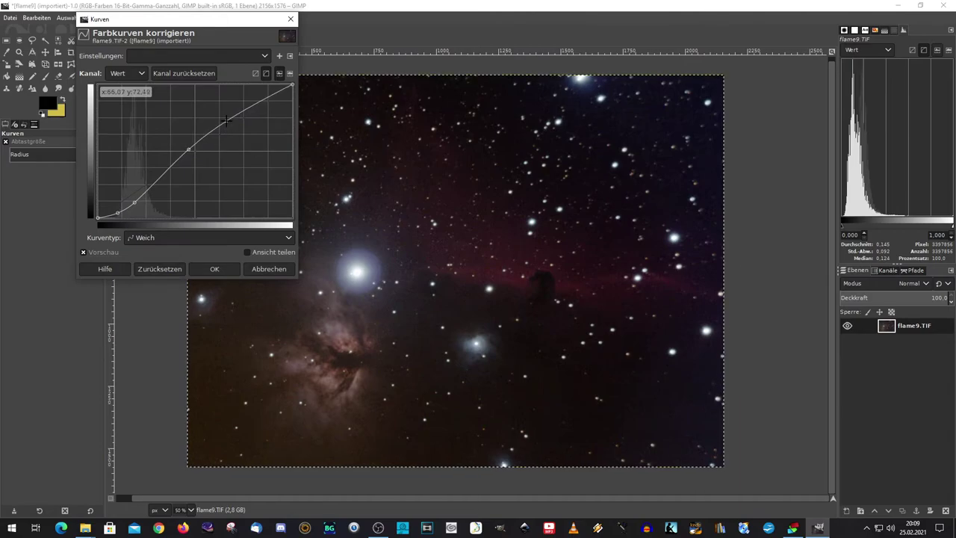
click(214, 269)
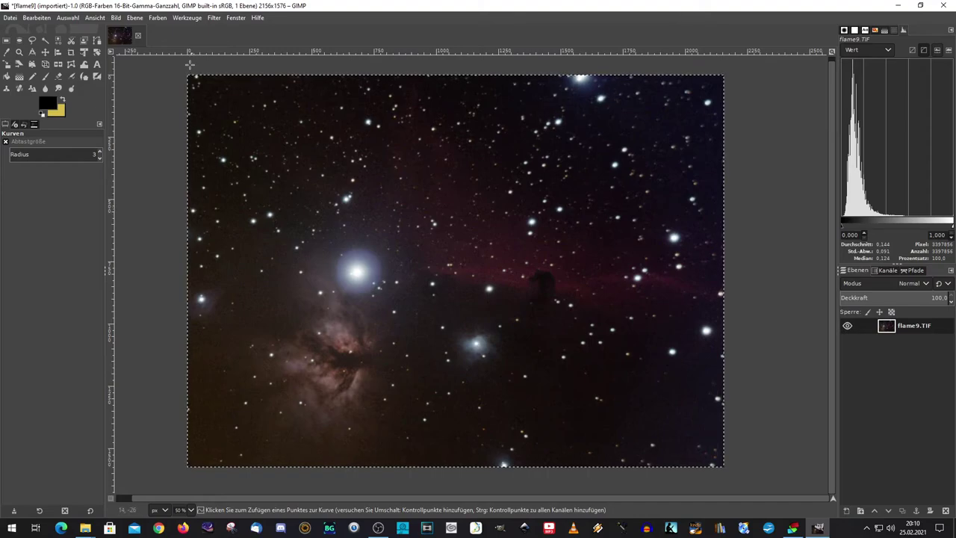
Step: Open the Colors (Farben) menu to reach the colour adjustments
click(158, 18)
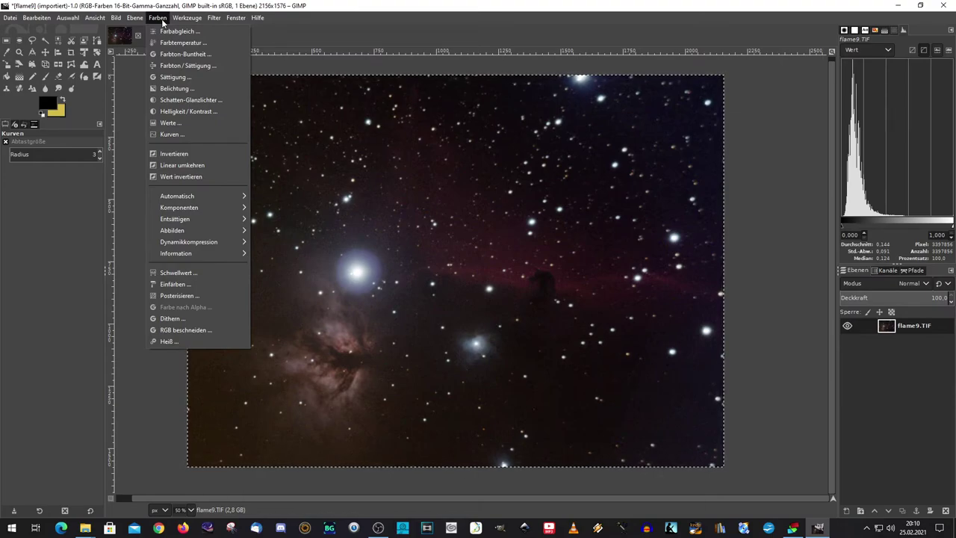
Step: Apply Brightness-Contrast with brightness 0.019 and contrast 0.024
click(189, 111)
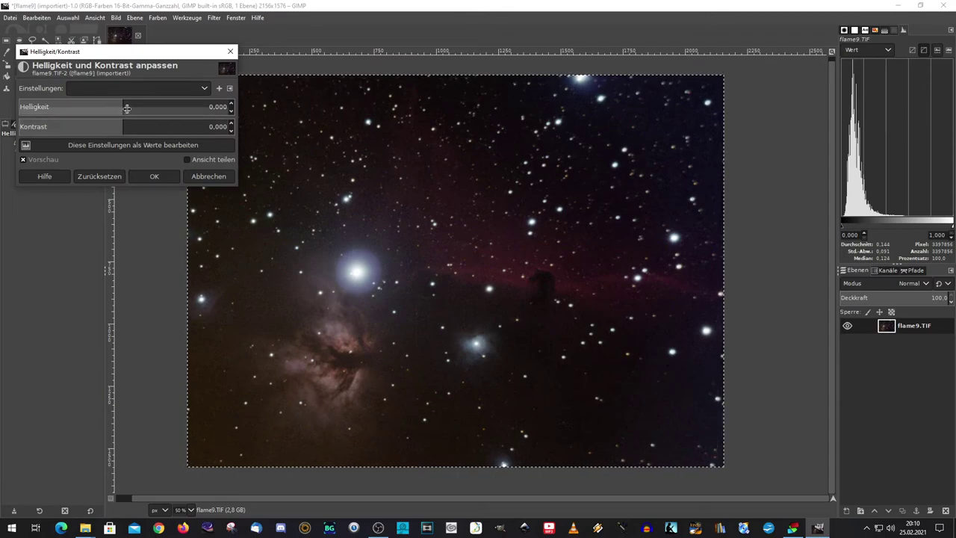
click(127, 108)
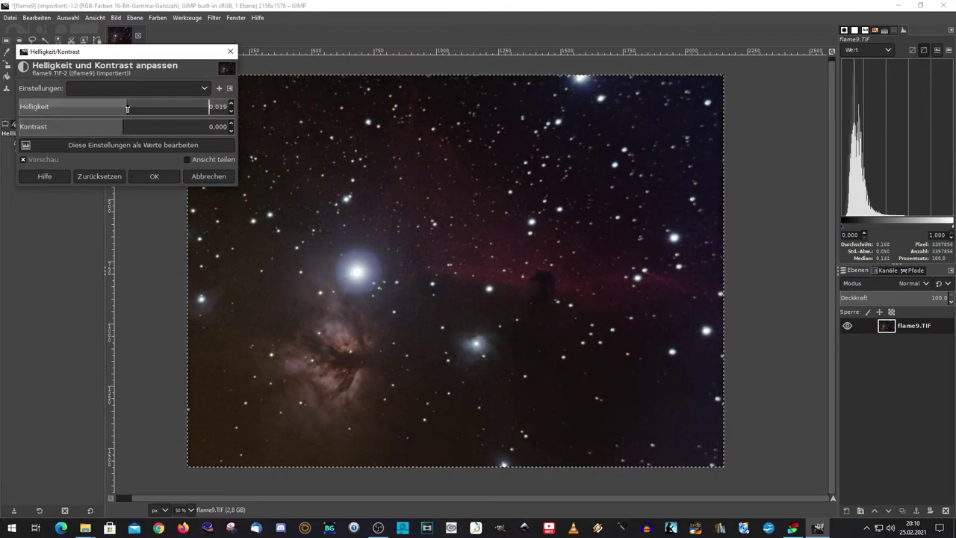
click(132, 128)
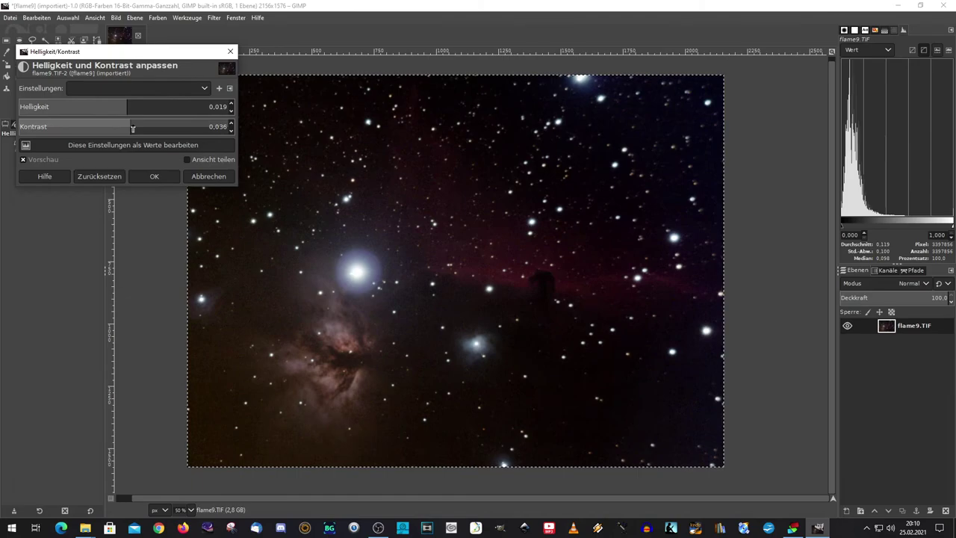
click(128, 127)
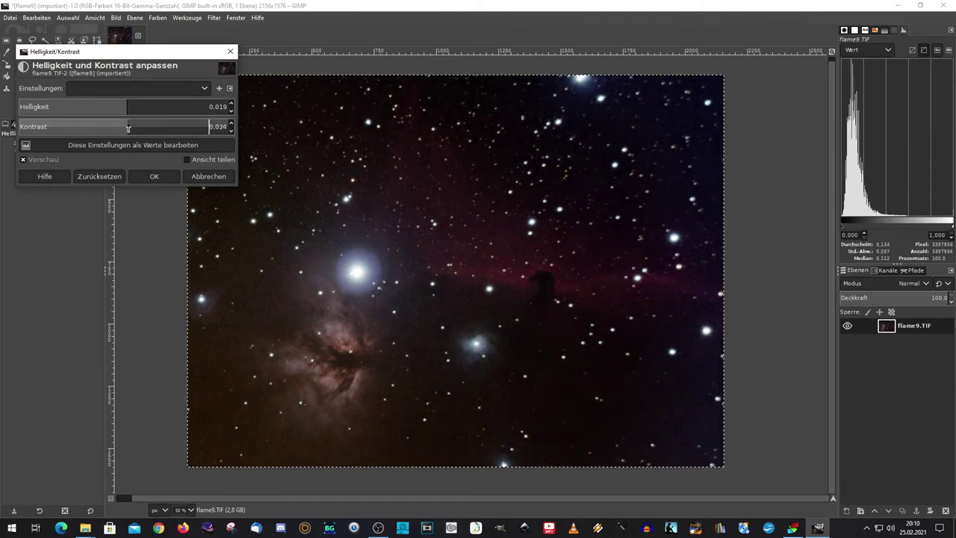
click(155, 176)
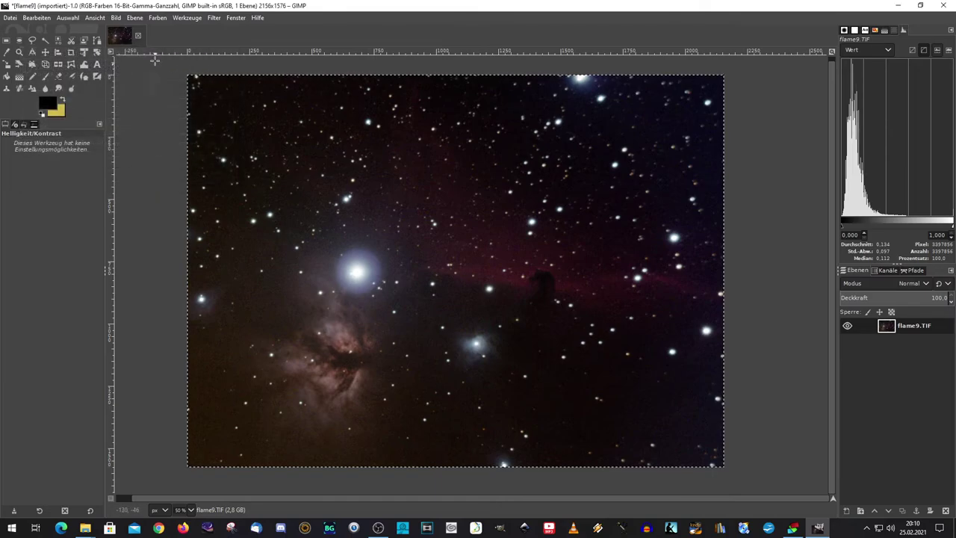
Step: Apply a Saturation adjustment with scale 1.086 to intensify the nebula colours
click(161, 19)
click(181, 85)
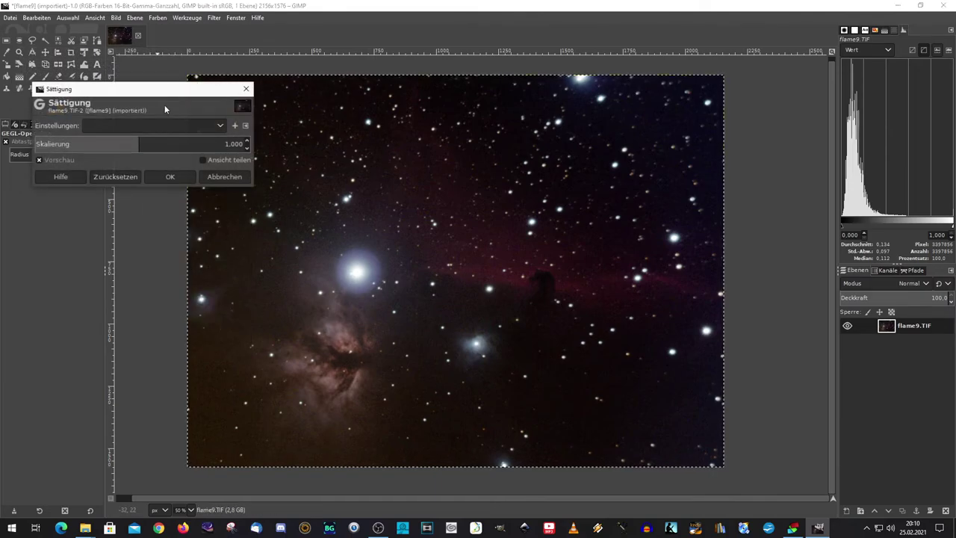
click(148, 144)
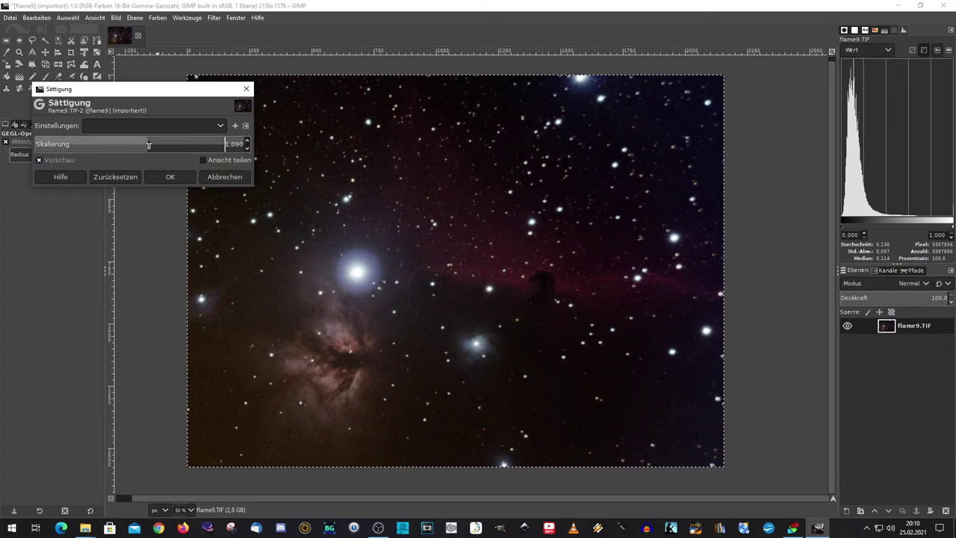
click(151, 144)
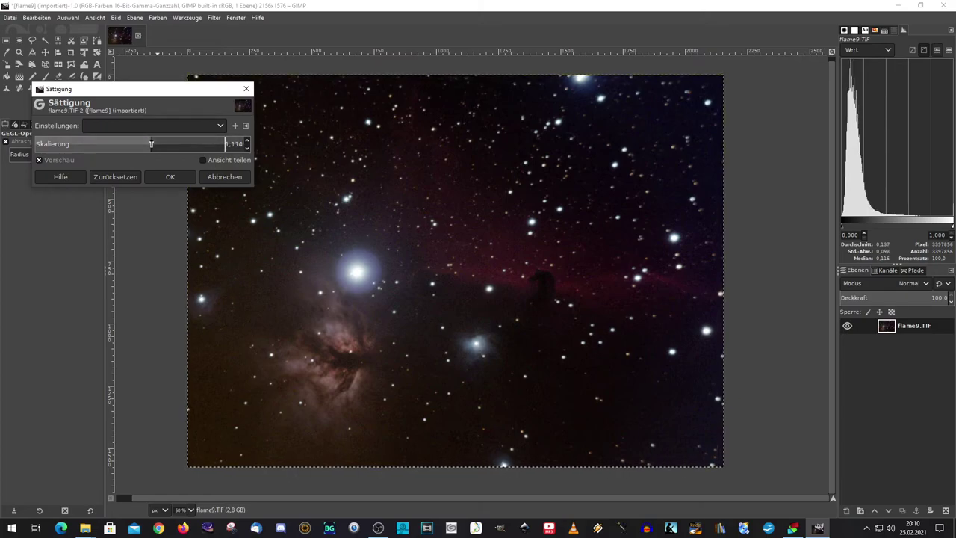
click(147, 144)
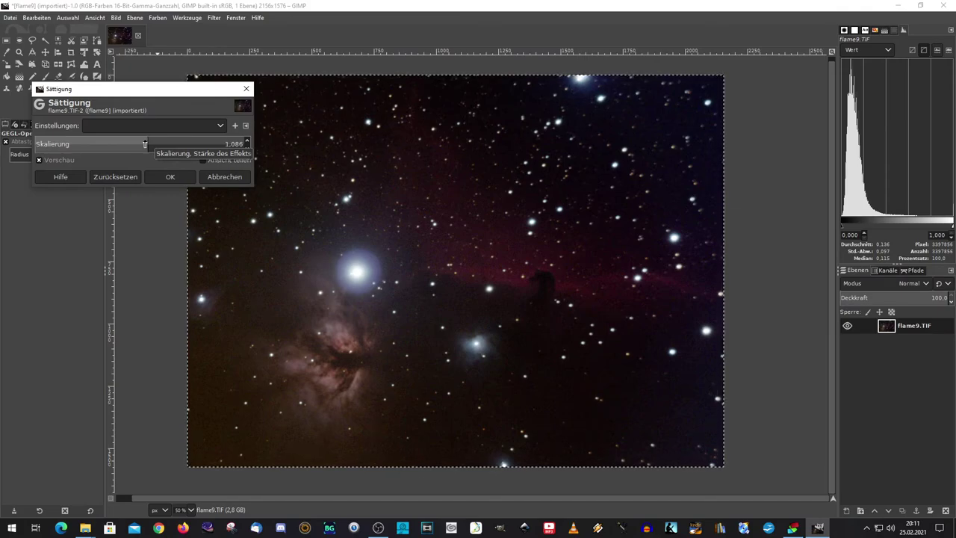
click(162, 180)
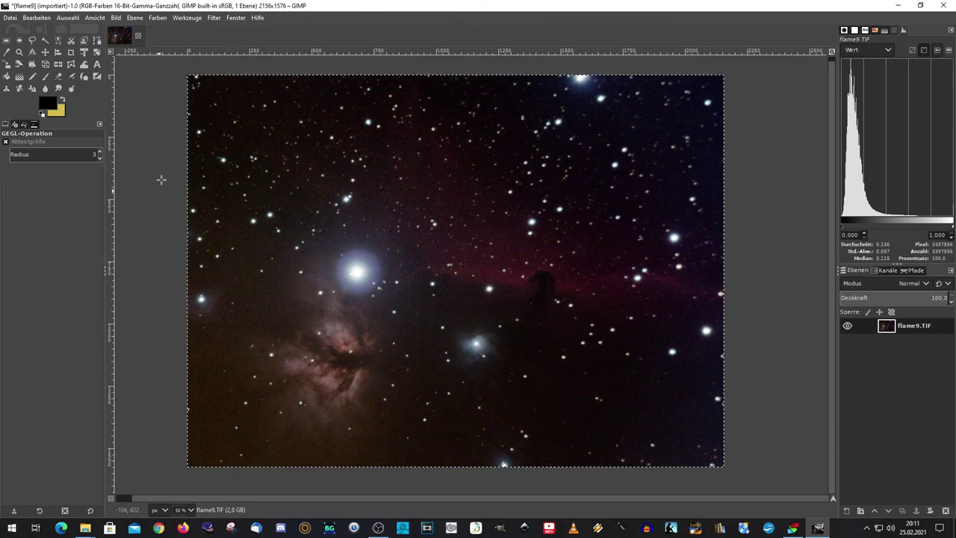
click(157, 17)
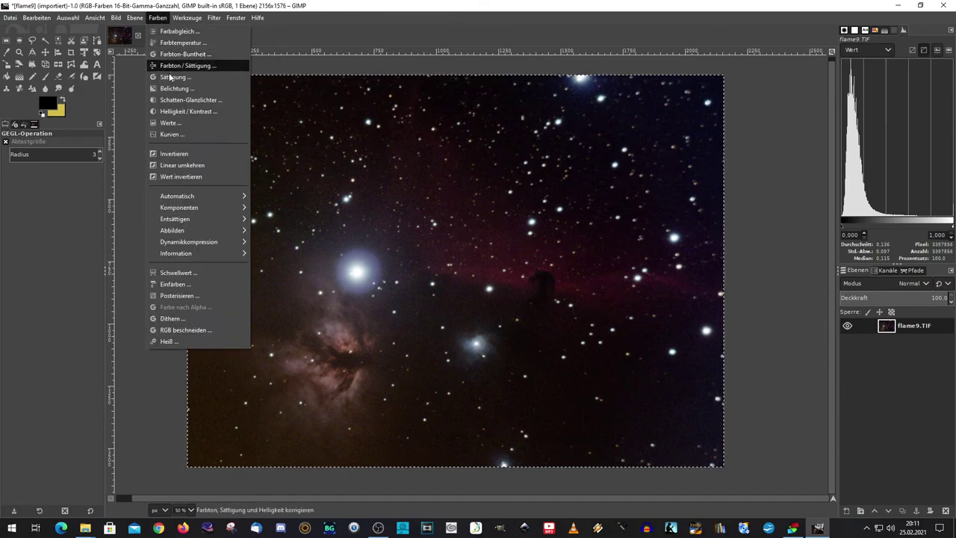
Step: Raise the Red channel's Levels output black to 0.02 for a warmer sky
click(179, 124)
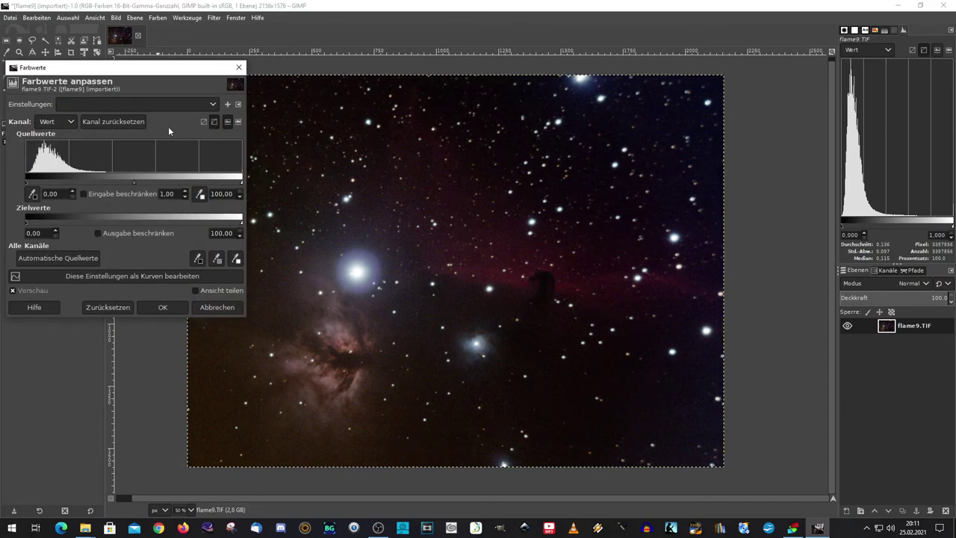
click(63, 123)
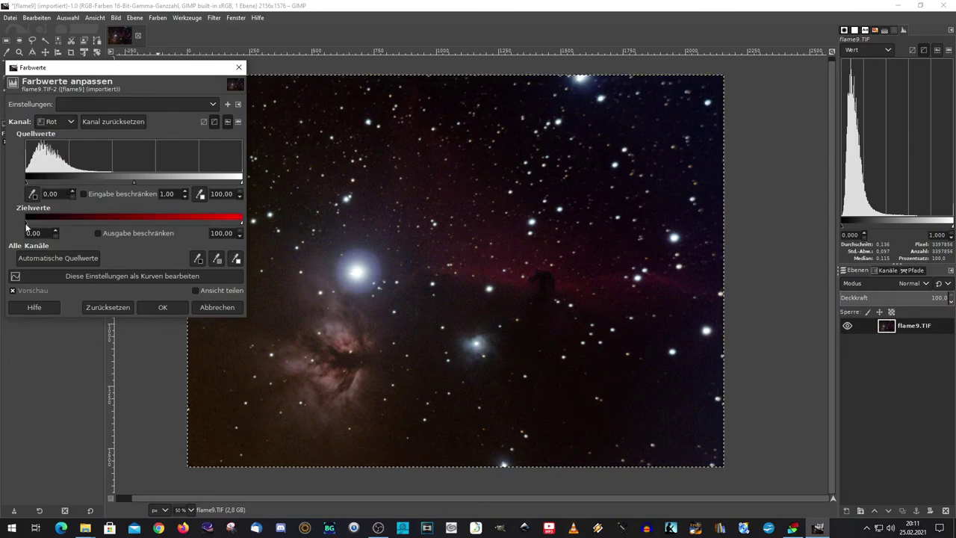
drag(26, 226, 28, 227)
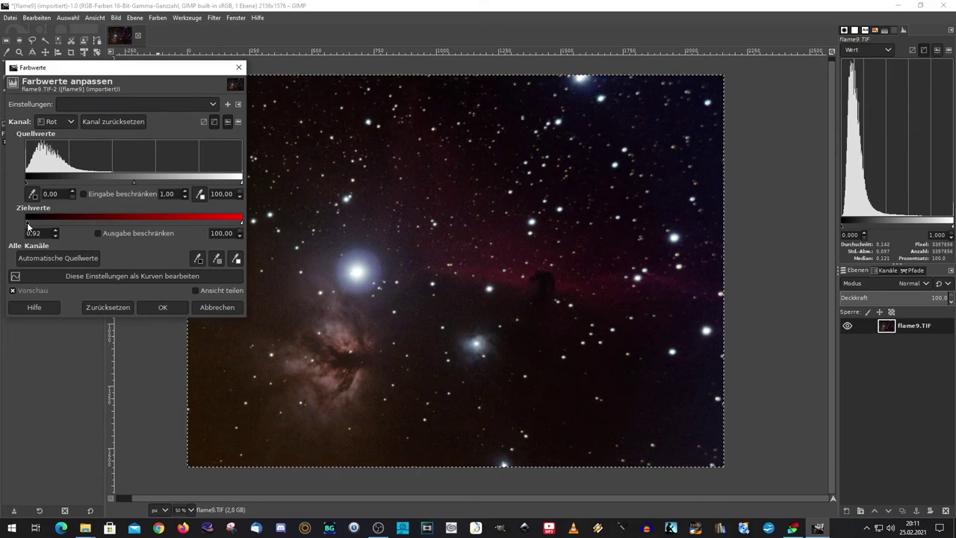
click(157, 306)
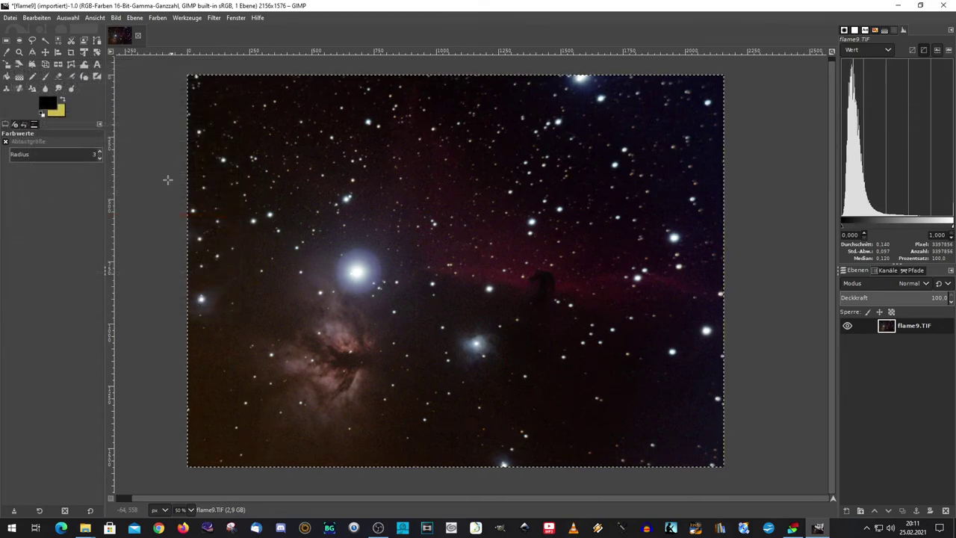
Step: Lower the curve's shadow point to about 10.46 in, 8.02 out to darken the background
click(157, 19)
click(181, 134)
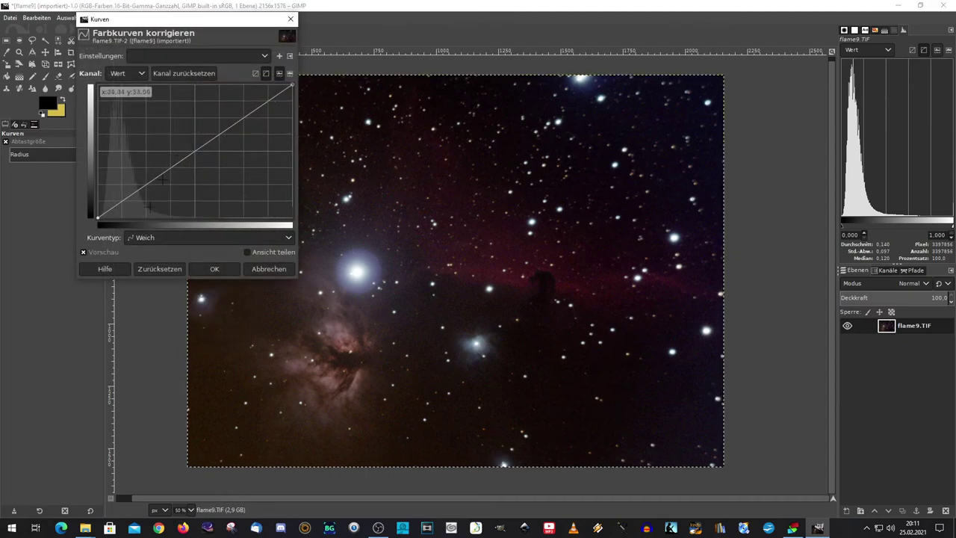
drag(118, 201, 117, 204)
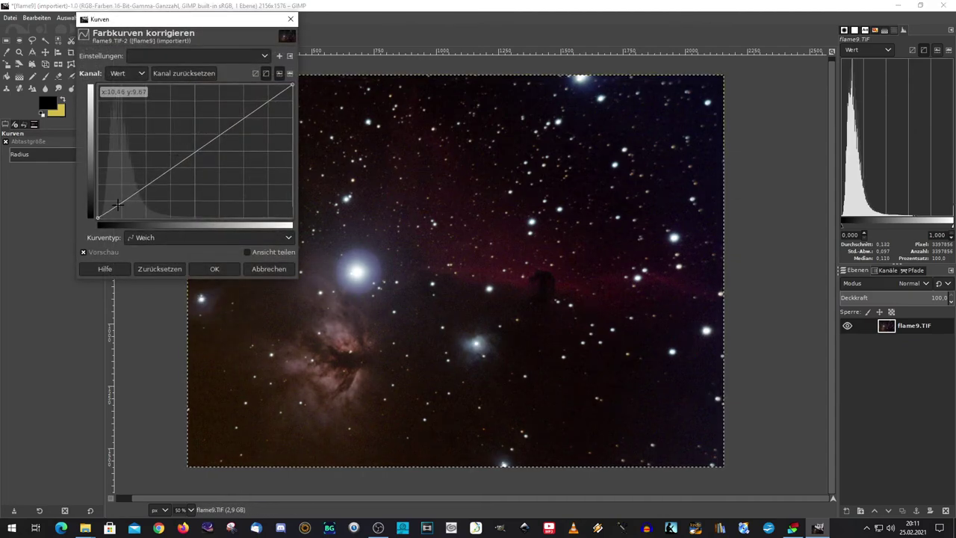
drag(117, 204, 118, 205)
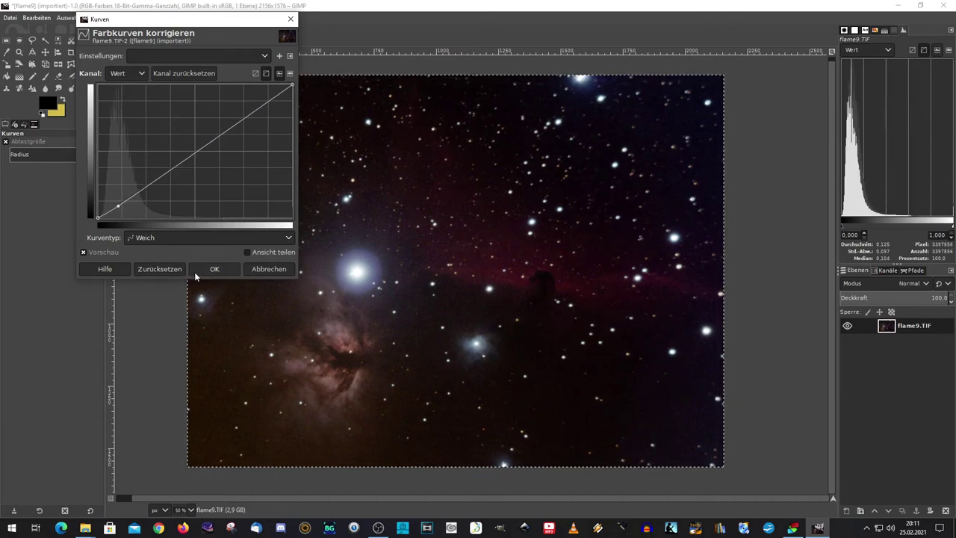
click(214, 269)
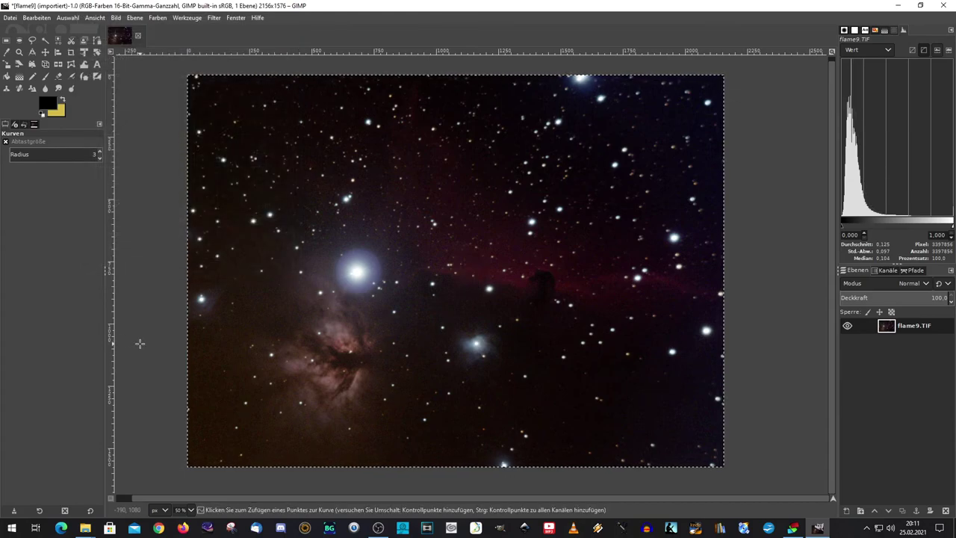